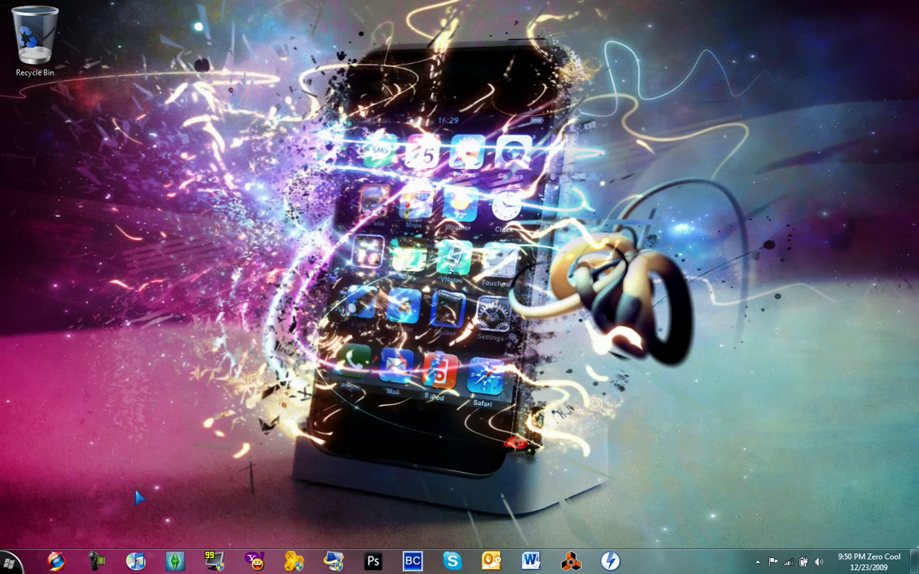
# Switch to Firefox, shorten the Google Images query to "backgrounds", run the search, and minimize the browser
pyautogui.click(56, 561)
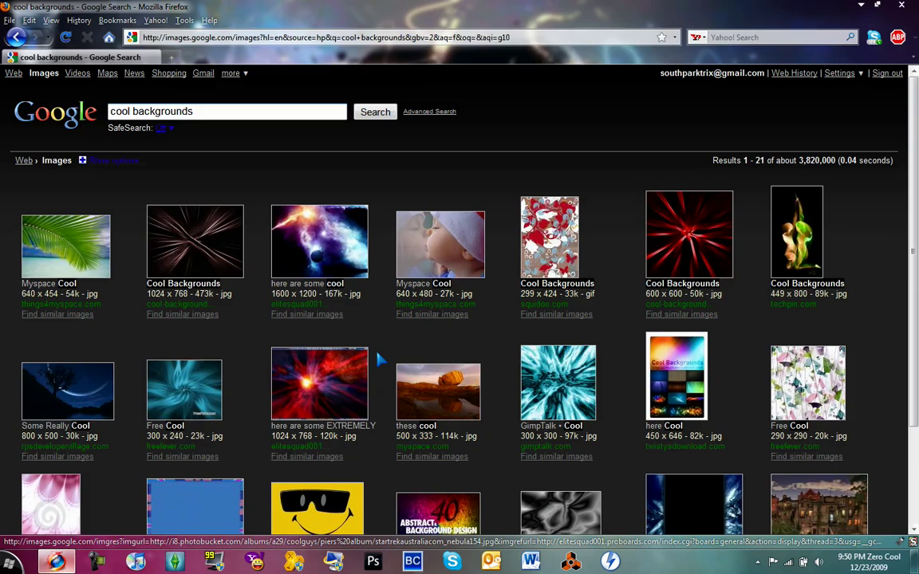
pyautogui.tripleClick(197, 109)
pyautogui.click(201, 112)
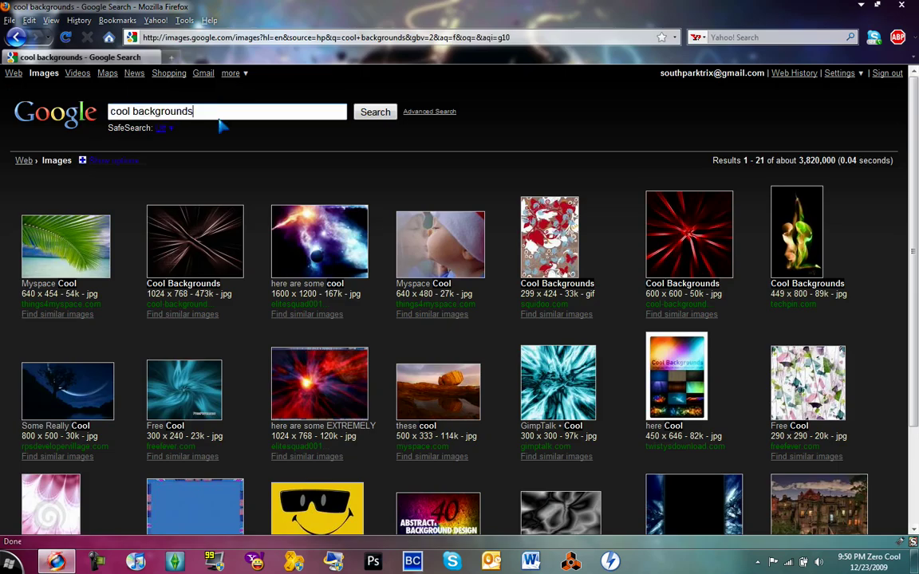
pyautogui.doubleClick(123, 111)
pyautogui.press('BackSpace')
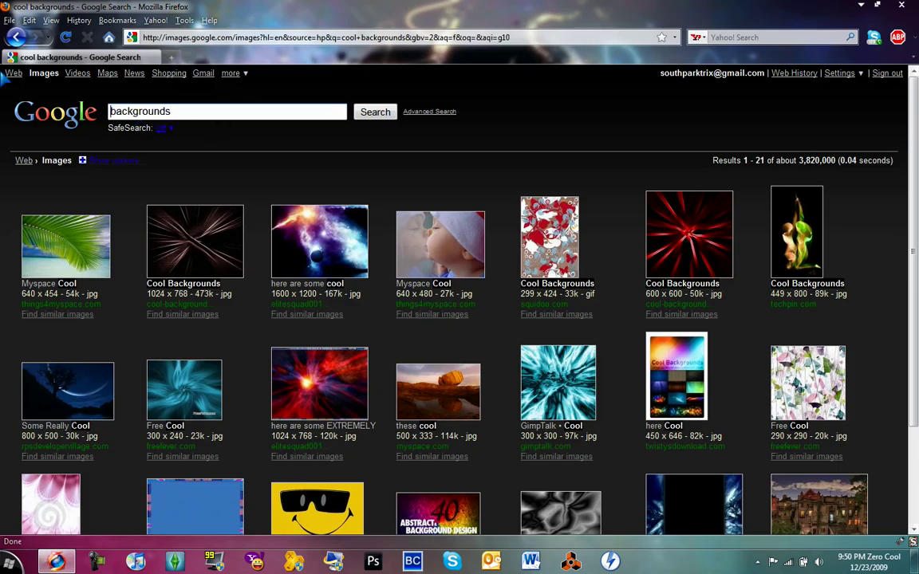
pyautogui.press('Return')
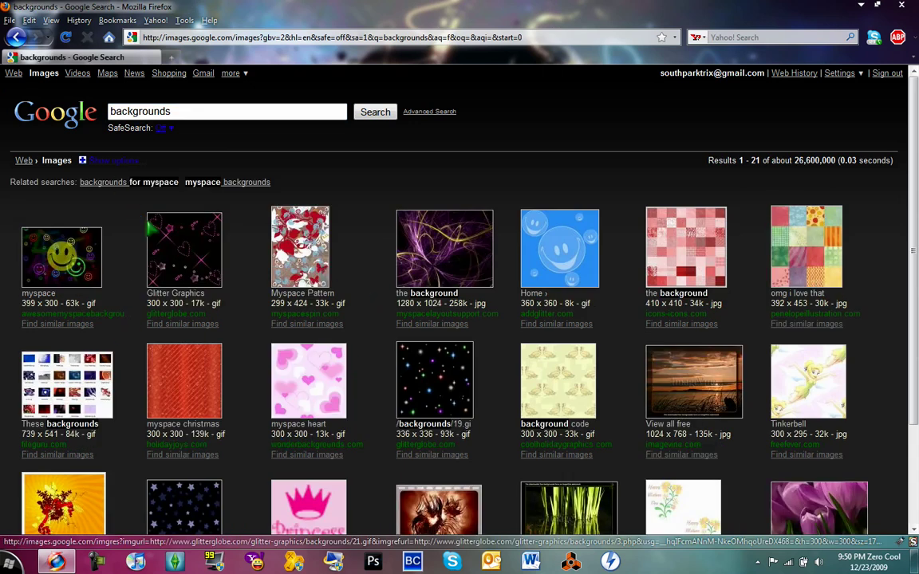
pyautogui.click(55, 561)
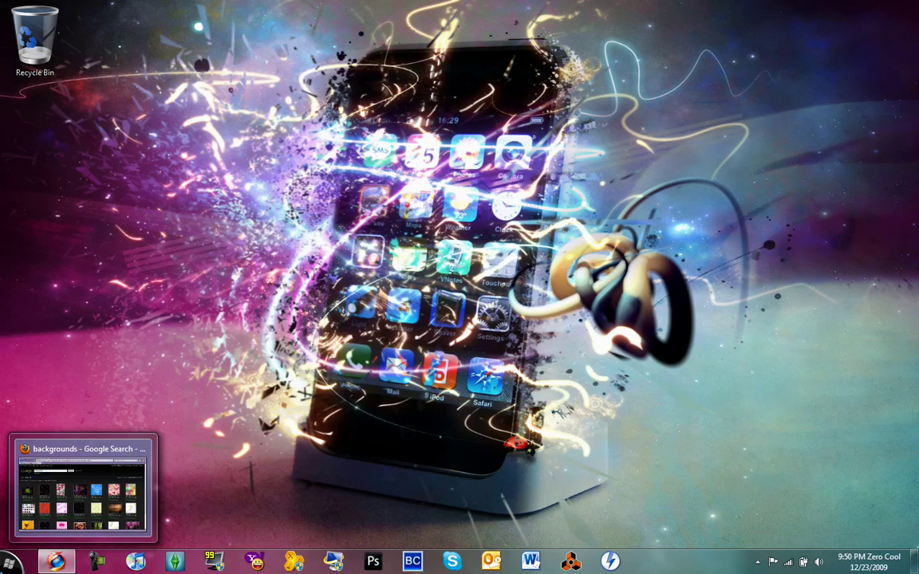
# Switch to Photoshop, view the BlueMatrixBG.jpg document, and return to the photo of the woman on the grass
pyautogui.click(374, 561)
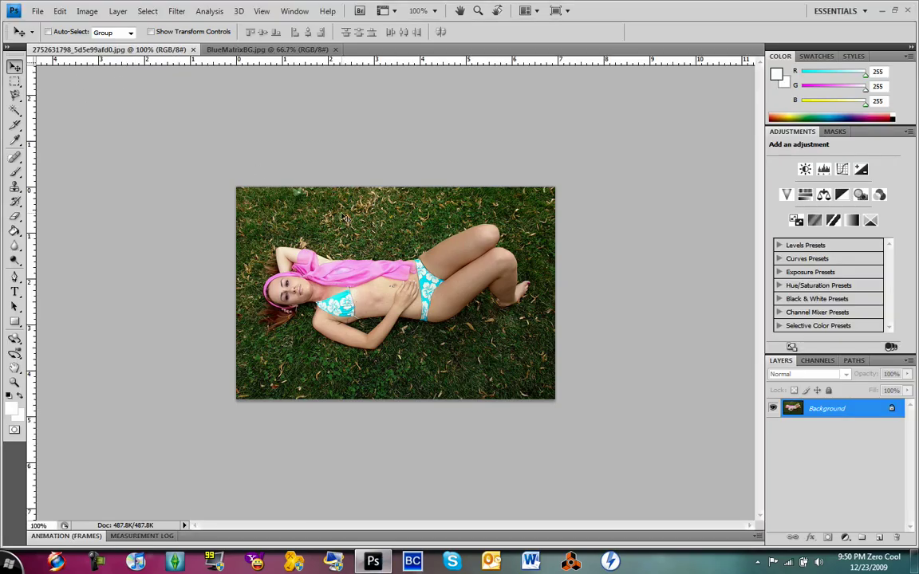
pyautogui.click(273, 50)
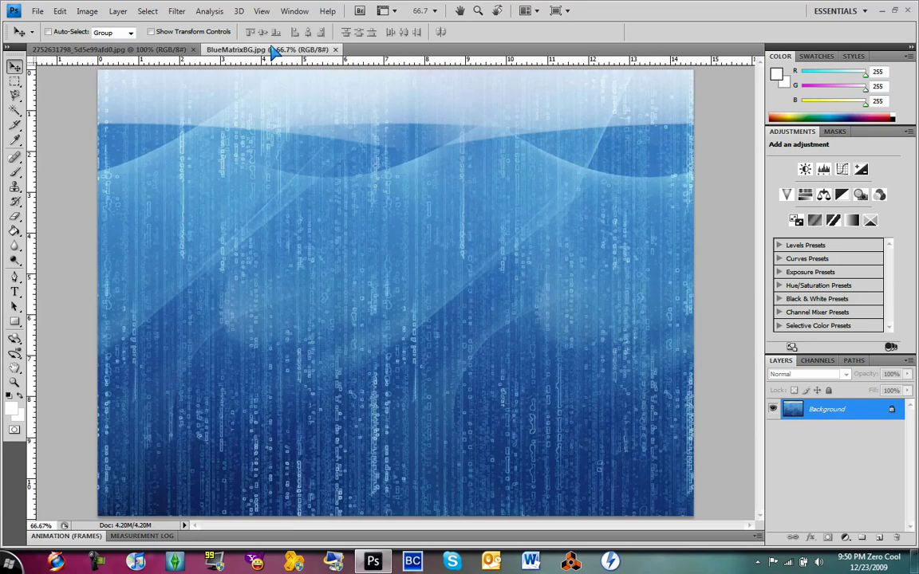
pyautogui.click(112, 51)
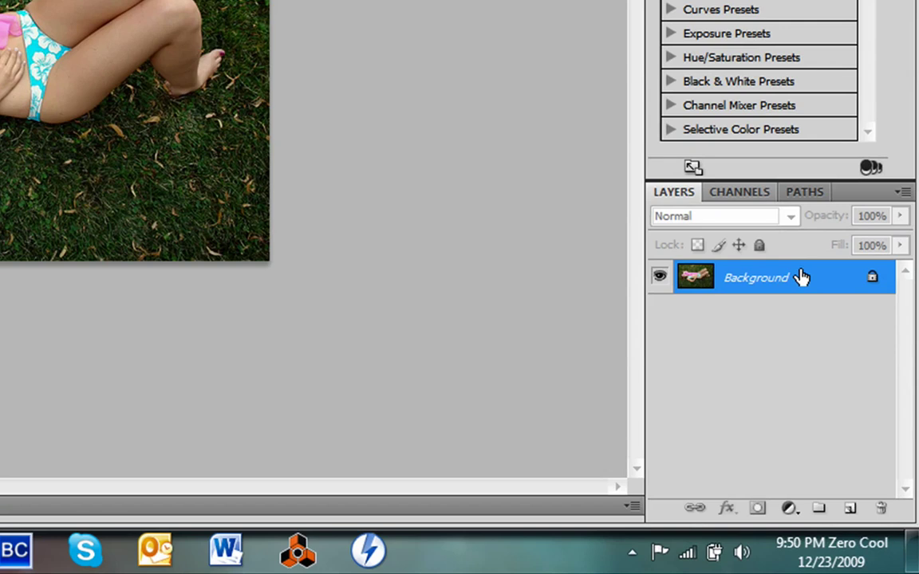
# Duplicate the Background layer and convert the original Background into an unlocked layer named Layer 0
pyautogui.moveTo(800, 277); pyautogui.dragTo(850, 508)
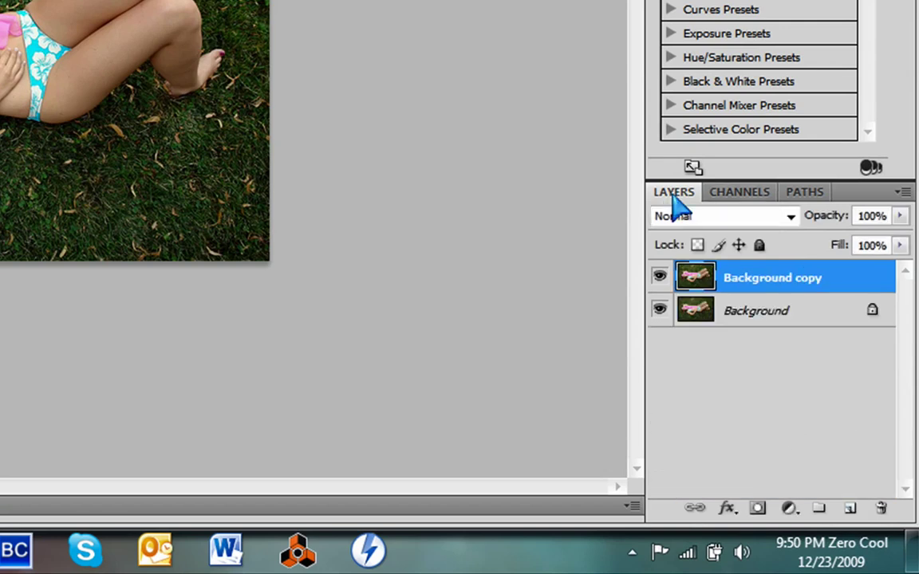
pyautogui.click(746, 319)
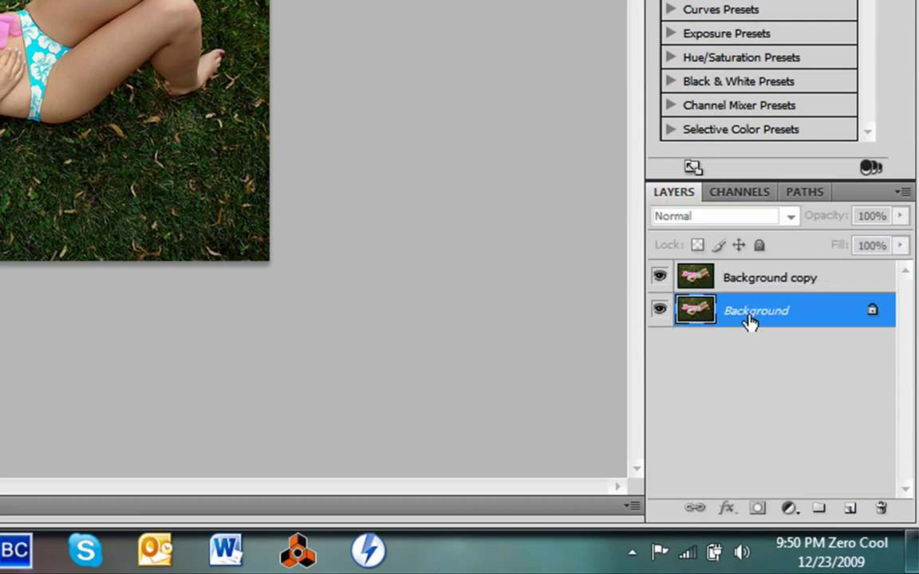
pyautogui.doubleClick(869, 312)
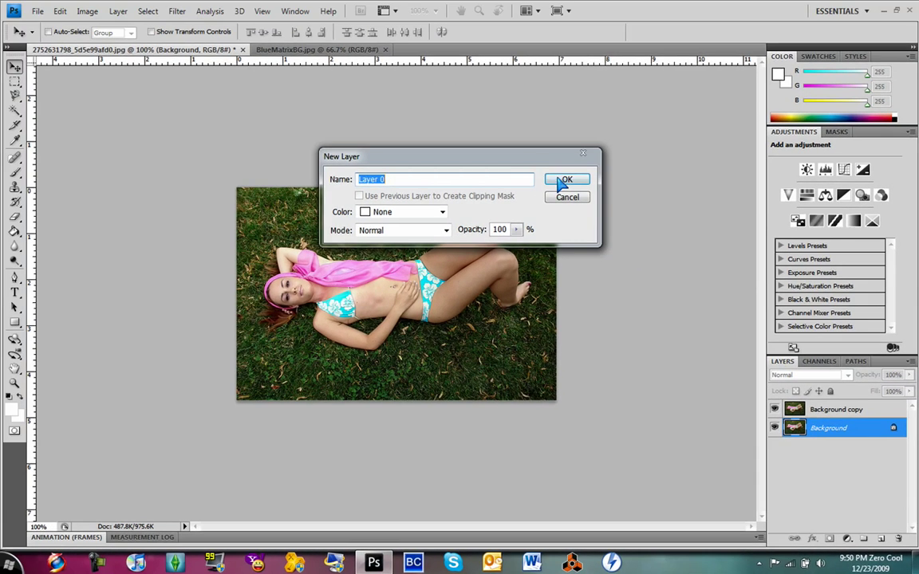
pyautogui.click(561, 177)
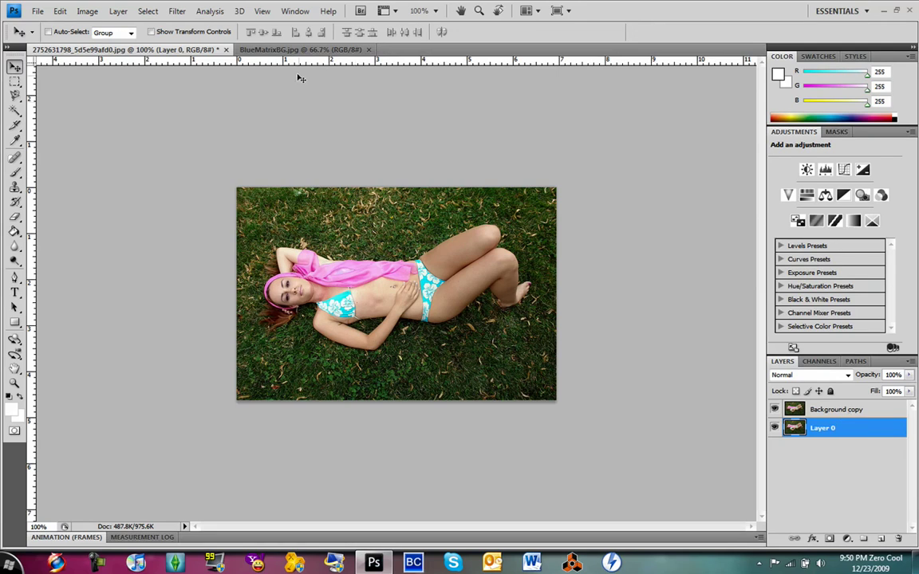
# Bring the BlueMatrixBG image into the photo document as a layer between Layer 0 and Background copy
pyautogui.click(269, 50)
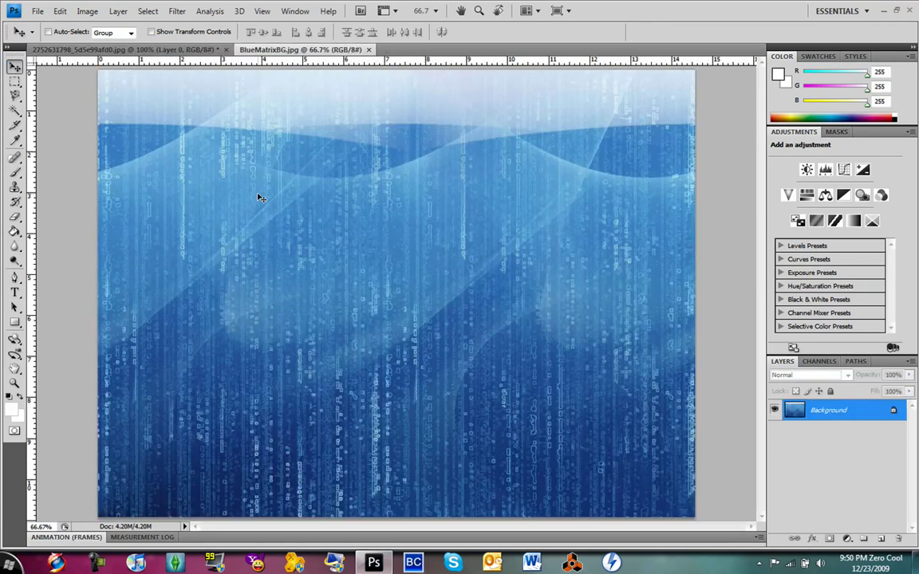
pyautogui.moveTo(128, 49); pyautogui.dragTo(304, 268)
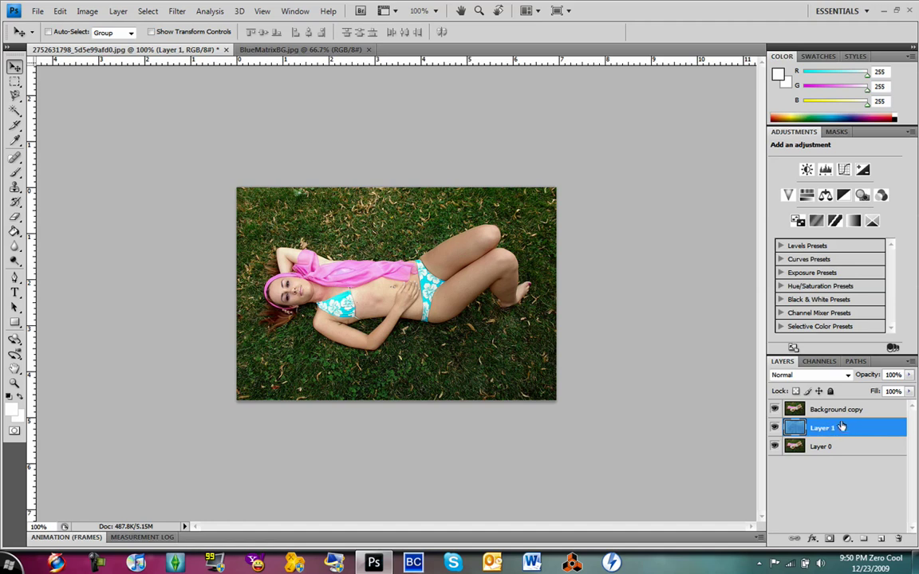
pyautogui.click(833, 448)
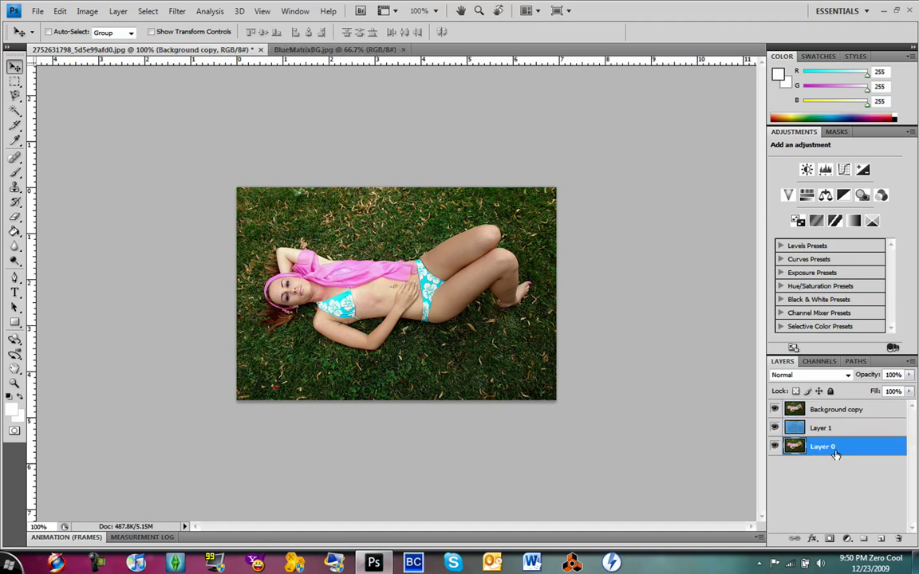
# Draw a rectangle shape around the woman's head and shoulders, directly above the blue background layer
pyautogui.click(818, 432)
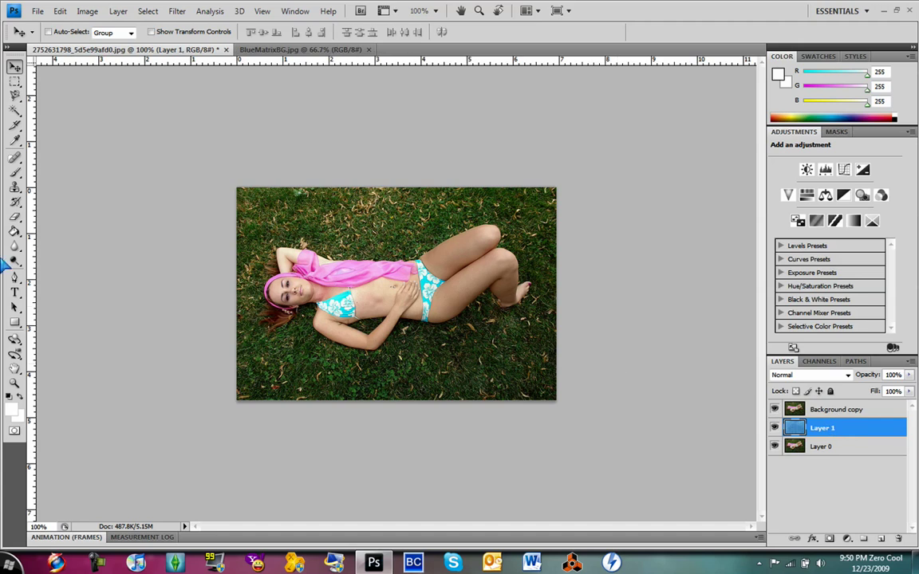
pyautogui.click(14, 322)
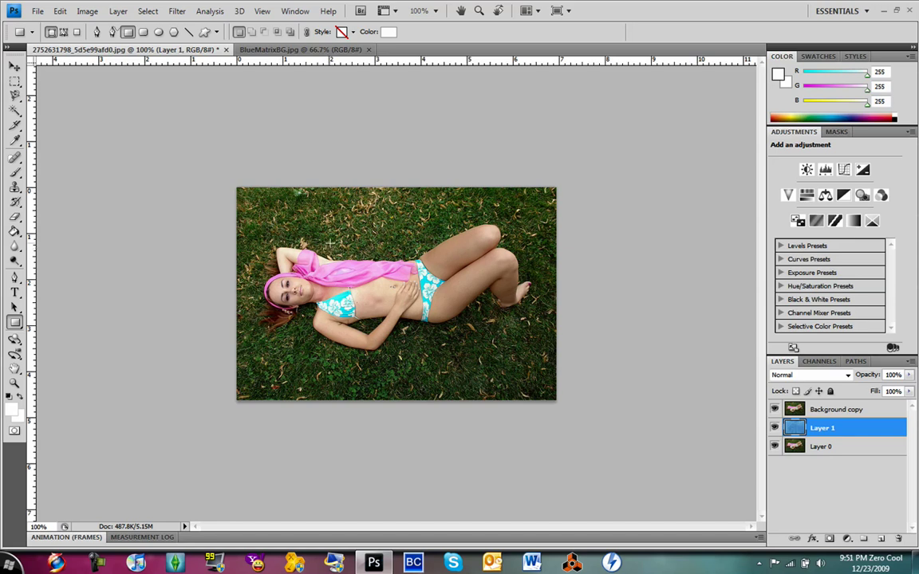
pyautogui.moveTo(328, 244); pyautogui.dragTo(220, 314)
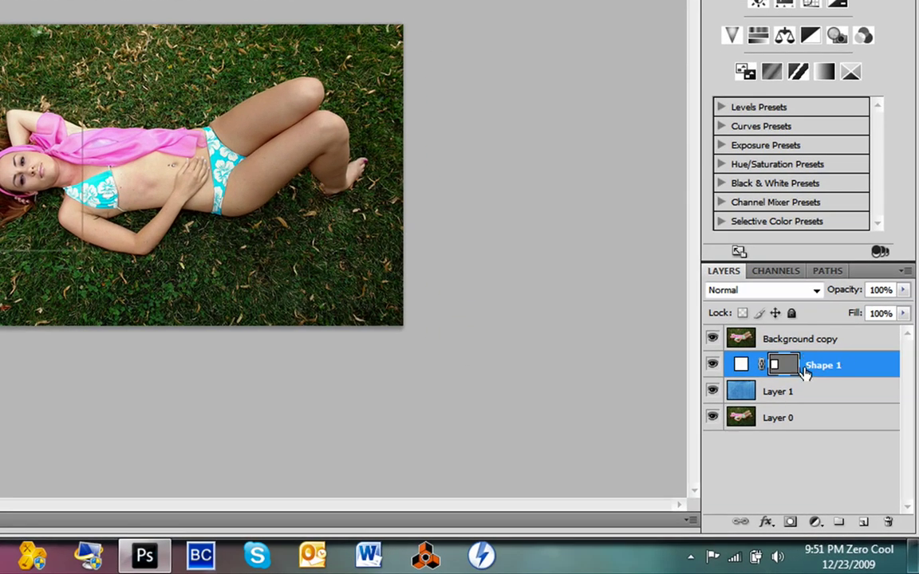
# Clip the Background copy layer to the rectangle shape with a clipping mask
pyautogui.click(844, 341)
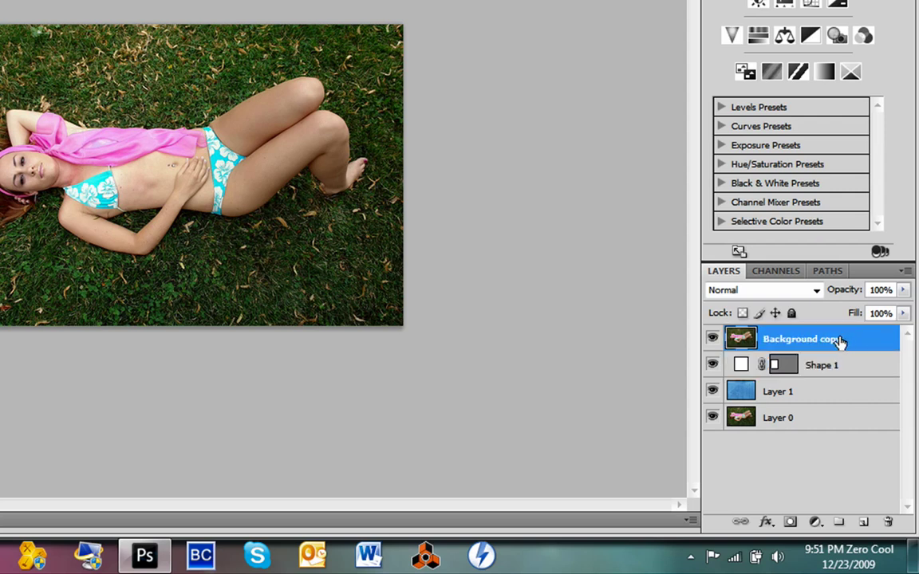
pyautogui.hotkey('ctrl', 'alt', 'g')
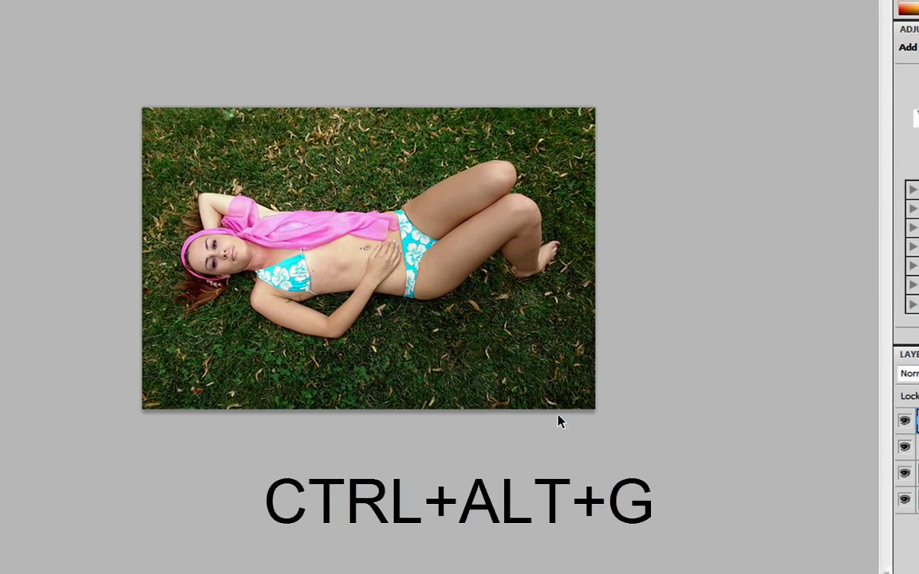
pyautogui.hotkey('ctrl', 'alt', 'g')
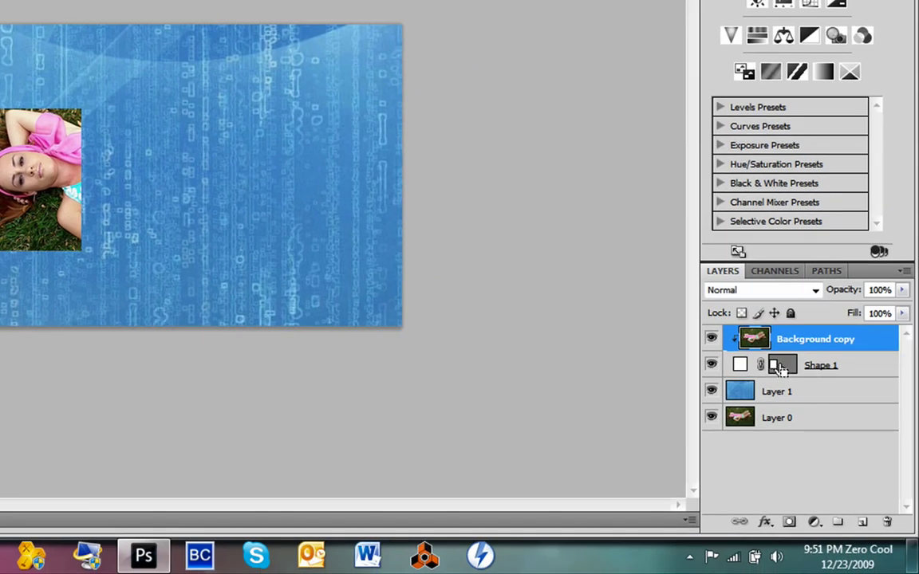
# Load the rectangle shape as a selection, enlarge it slightly on all sides with a deeper bottom margin, and apply the transformation
pyautogui.keyDown('ctrl'); pyautogui.click(780, 367); pyautogui.keyUp('ctrl')
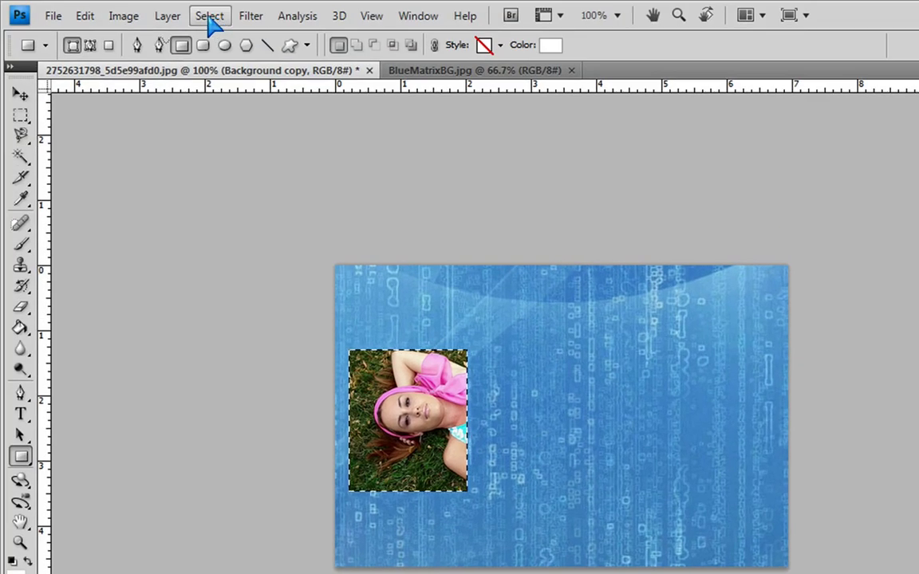
pyautogui.click(210, 16)
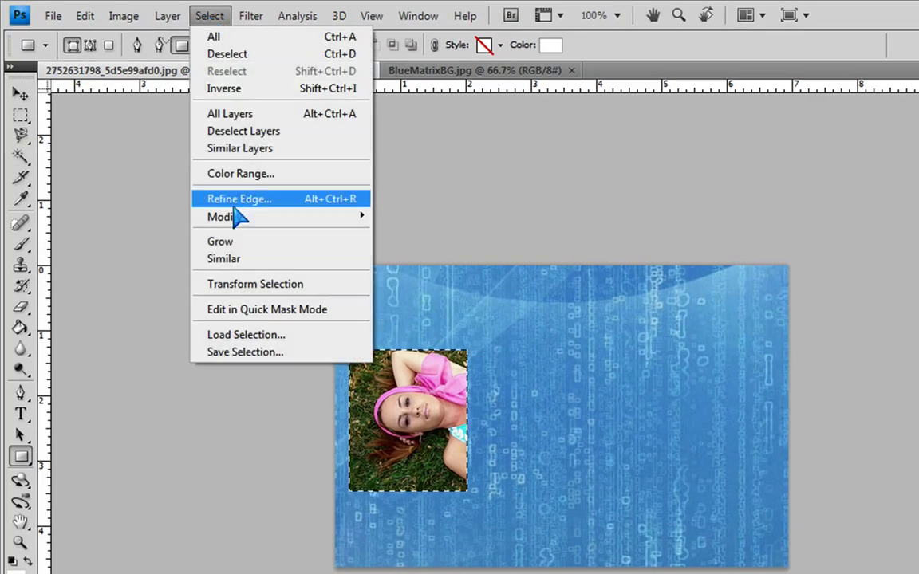
pyautogui.click(239, 284)
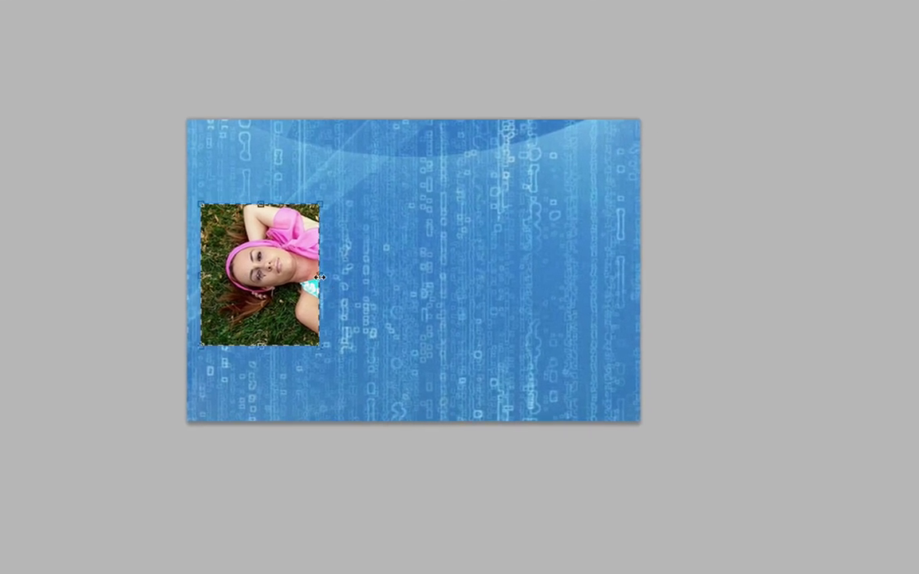
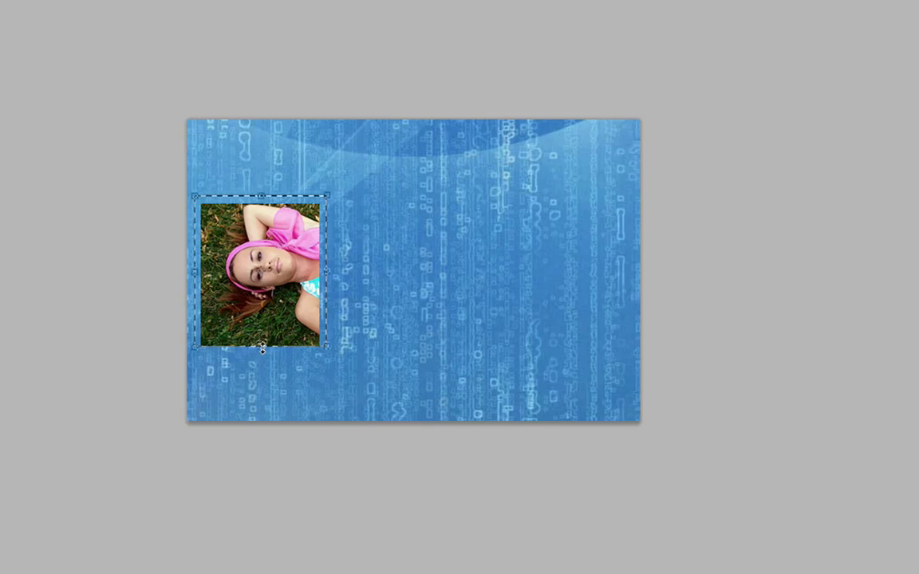
pyautogui.moveTo(262, 356); pyautogui.dragTo(263, 369)
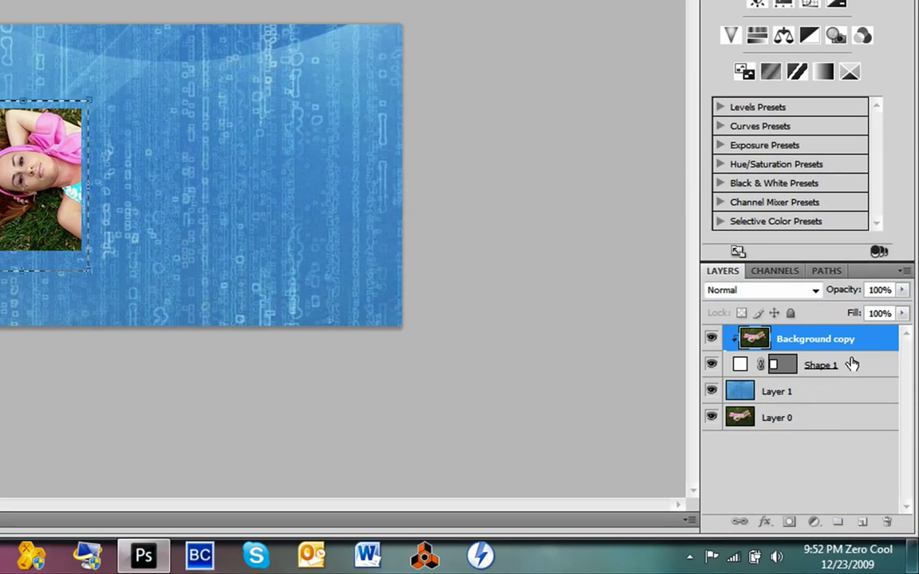
pyautogui.click(60, 52)
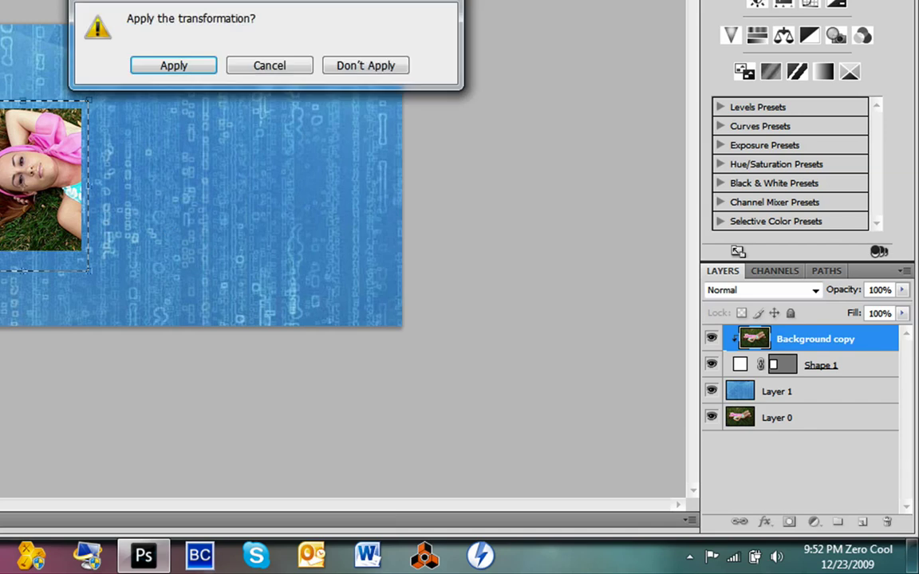
pyautogui.click(158, 68)
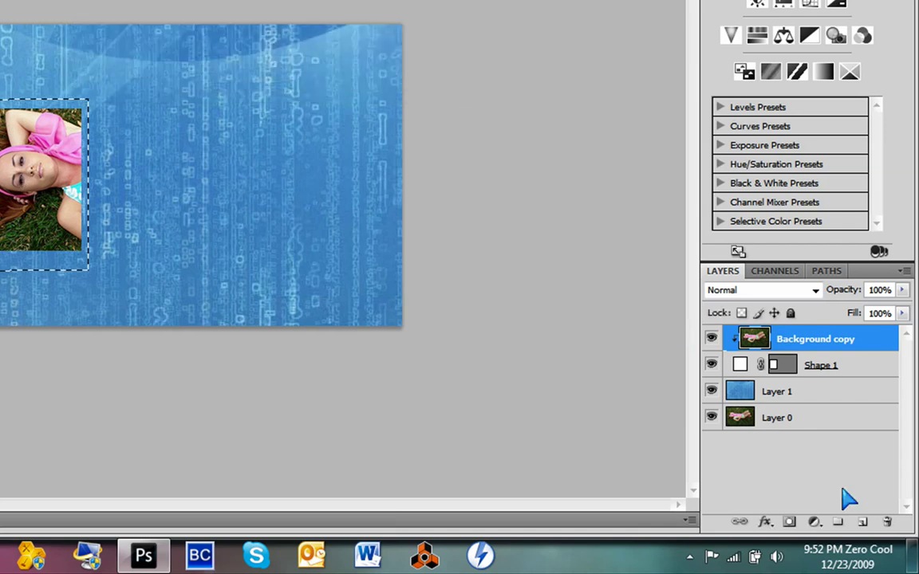
# Create a new layer directly beneath Shape 1 and fill the enlarged selection with white in Normal mode at 100% opacity
pyautogui.click(862, 524)
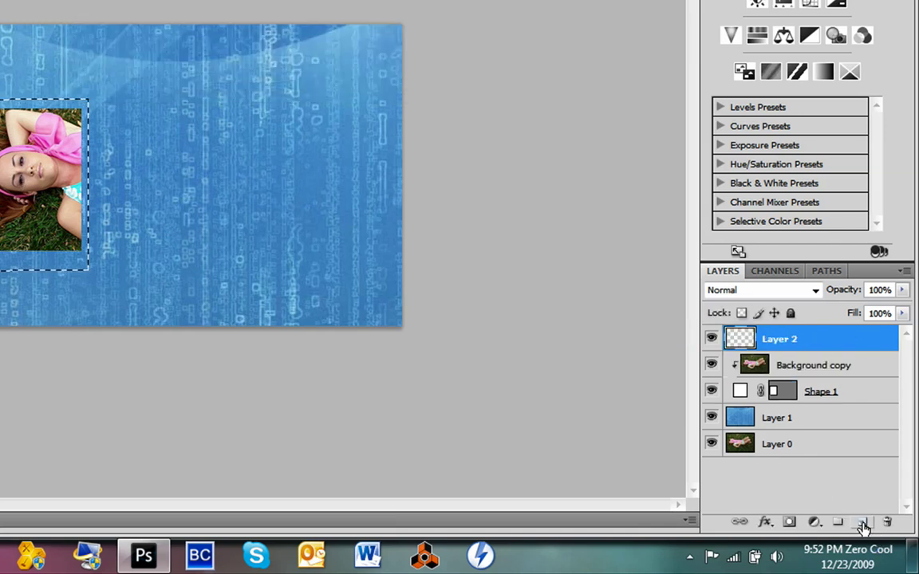
pyautogui.moveTo(814, 338); pyautogui.dragTo(807, 416)
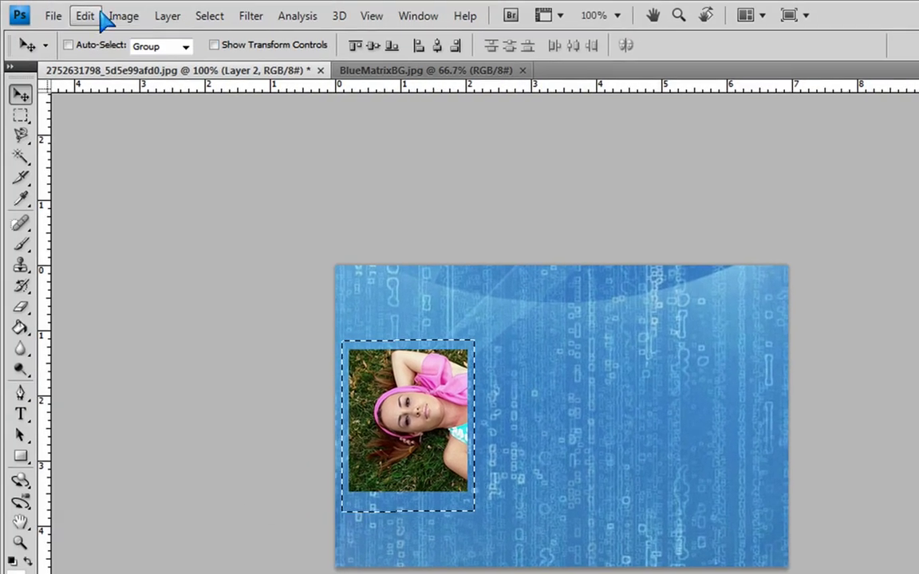
pyautogui.click(99, 16)
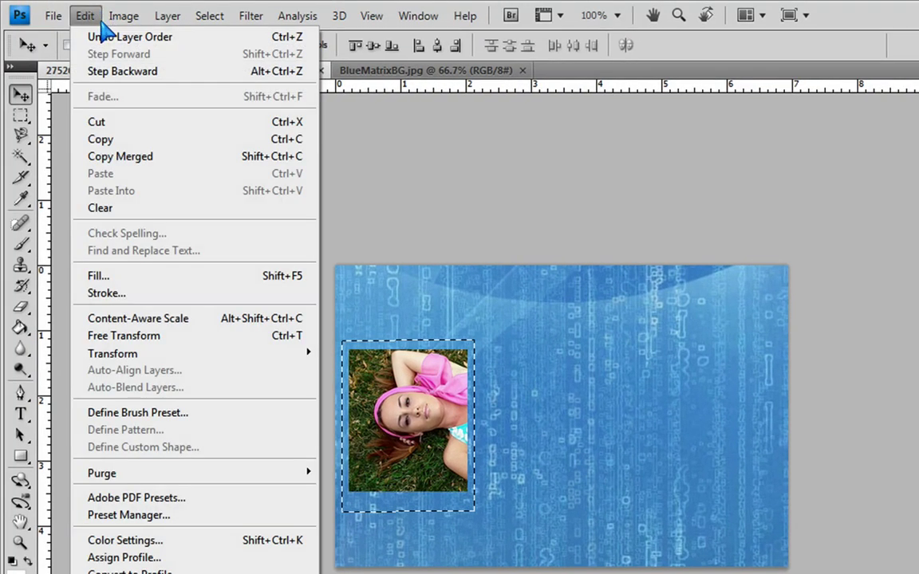
pyautogui.click(117, 278)
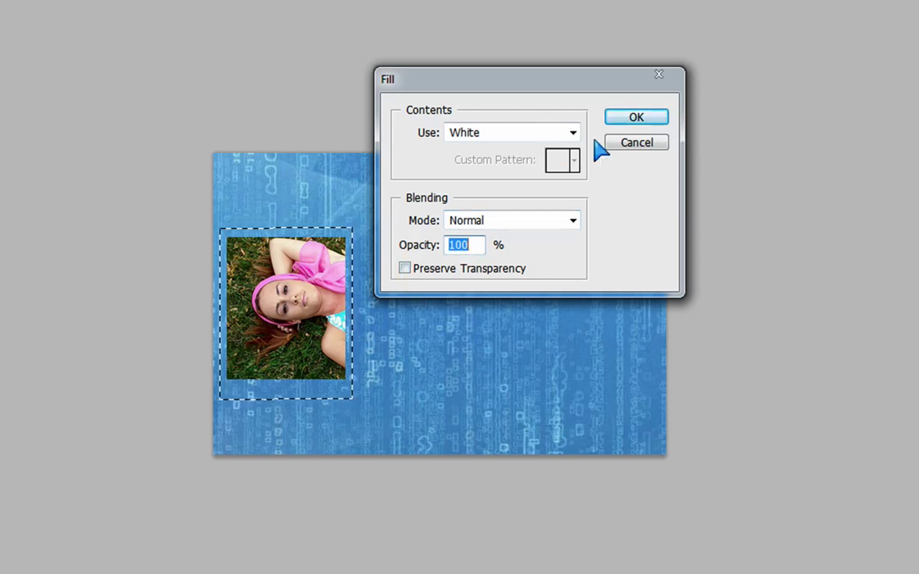
pyautogui.click(616, 116)
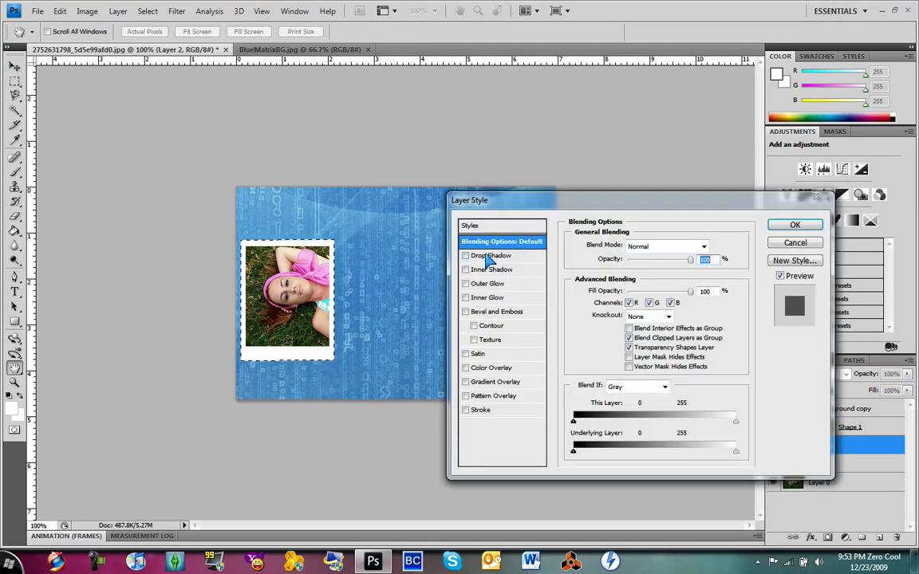
# Give the white frame layer a drop shadow with 100% opacity, 7 px distance and 25 px size, plus a default gradient overlay
pyautogui.click(471, 255)
pyautogui.moveTo(664, 261); pyautogui.dragTo(696, 289)
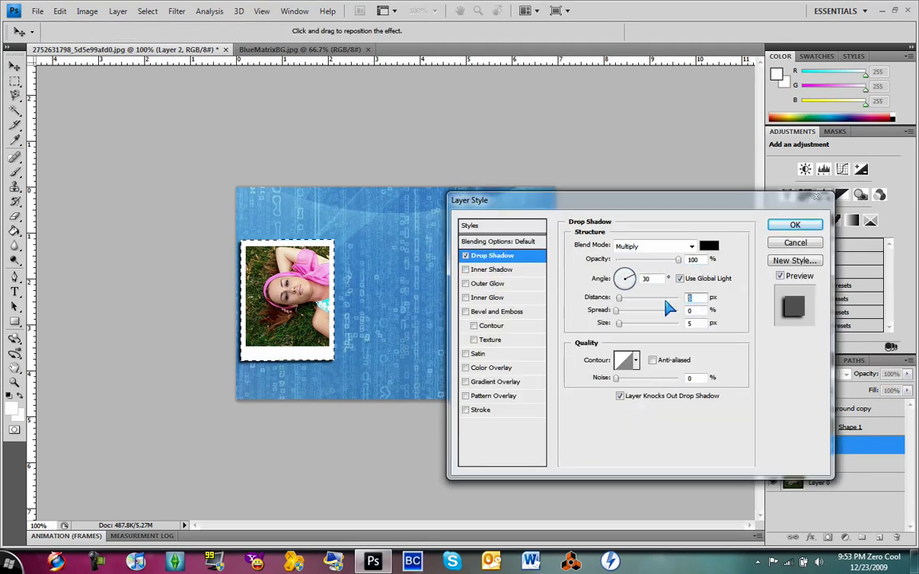
pyautogui.write('7')
pyautogui.press('Tab')
pyautogui.press('Tab')
pyautogui.write('25')
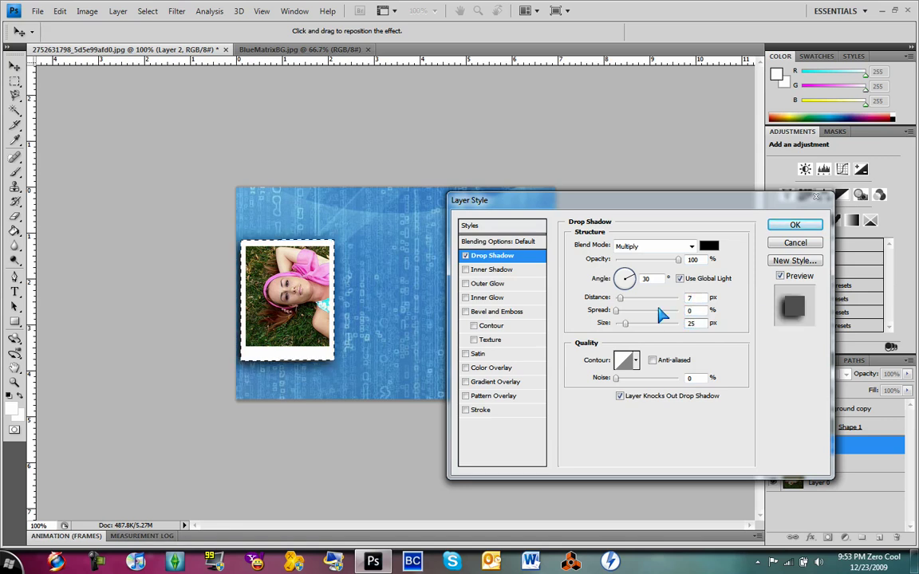
pyautogui.click(474, 382)
pyautogui.press('Return')
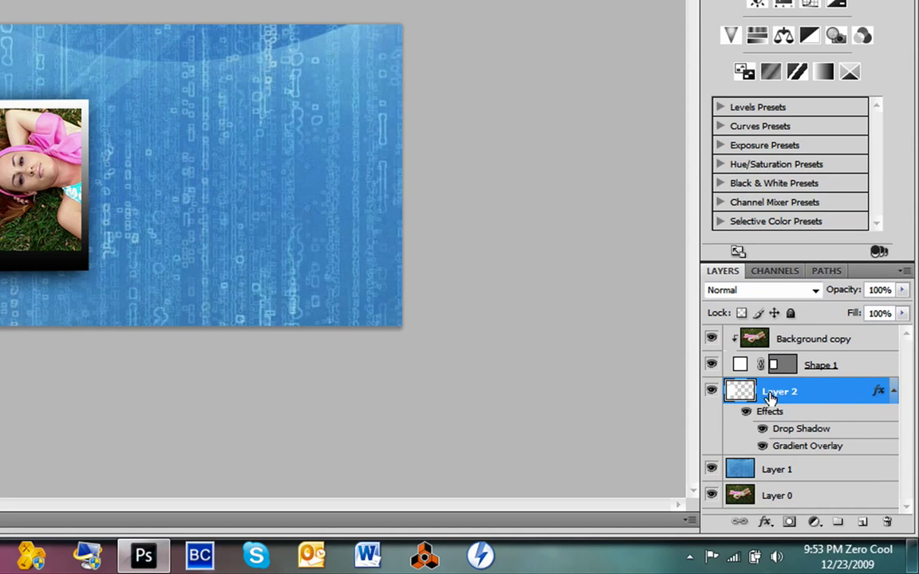
# Group Layer 2, Shape 1 and Background copy into a new group named Group 1 in Pass Through mode
pyautogui.keyDown('shift'); pyautogui.click(853, 365); pyautogui.keyUp('shift')
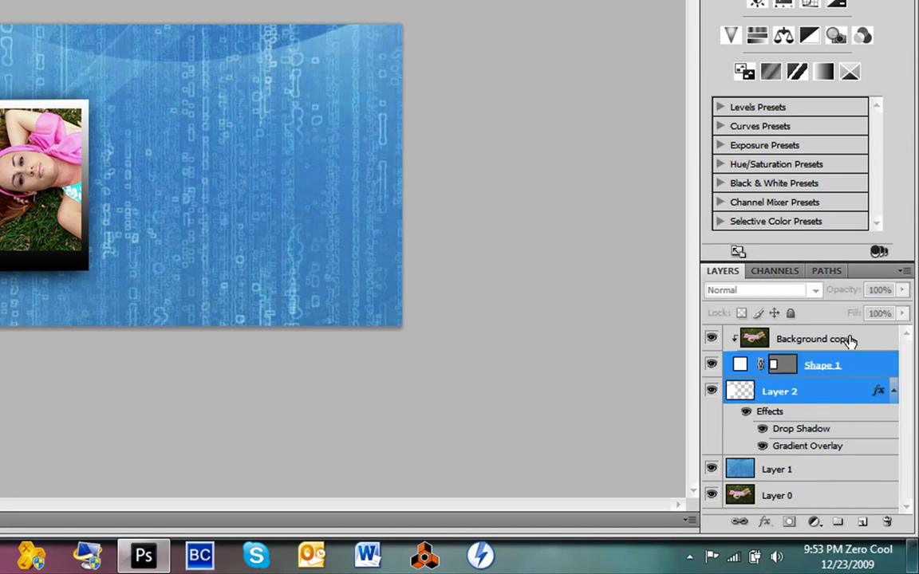
pyautogui.keyDown('shift'); pyautogui.click(852, 341); pyautogui.keyUp('shift')
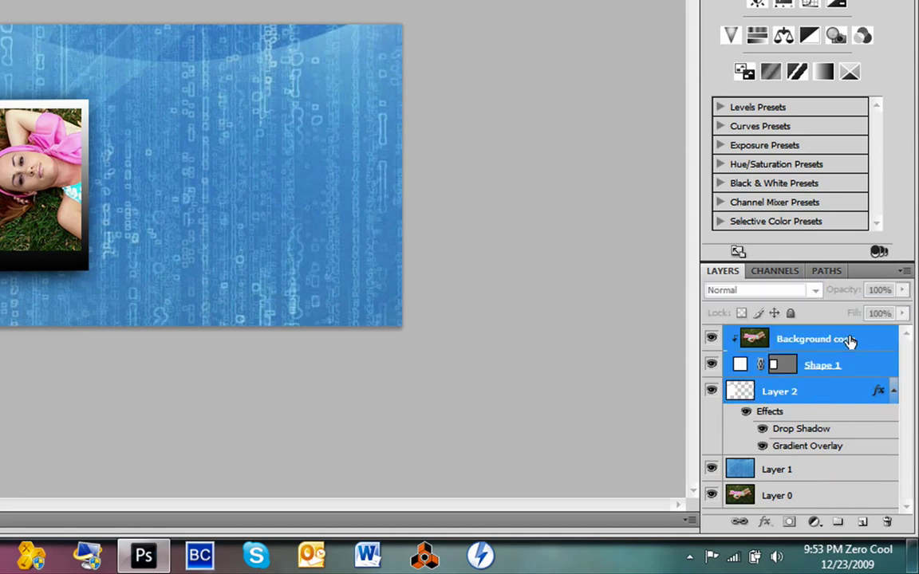
pyautogui.click(904, 275)
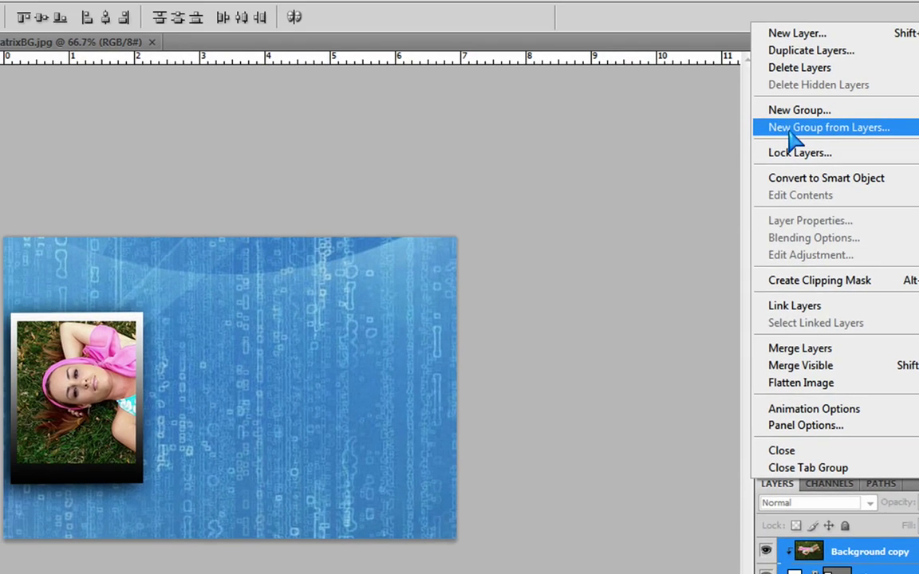
pyautogui.click(708, 161)
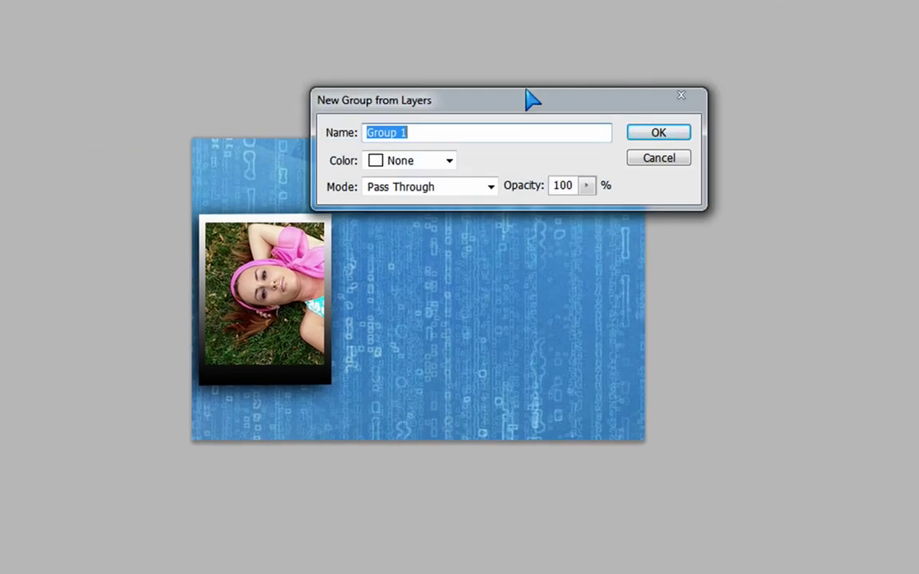
pyautogui.press('Return')
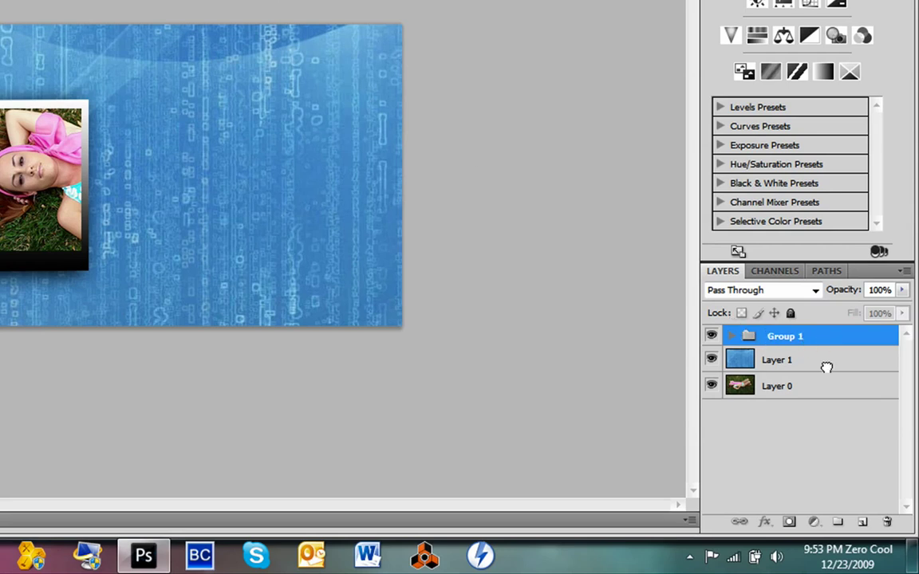
# Duplicate Group 1 and move the copy's shape and frame layers together from the woman's head onto her torso
pyautogui.moveTo(826, 367); pyautogui.dragTo(862, 522)
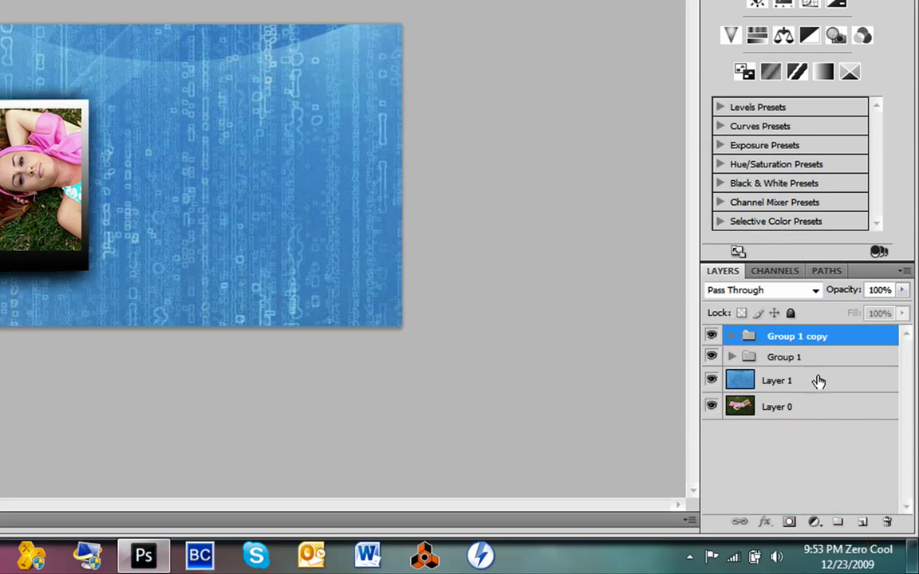
pyautogui.click(732, 337)
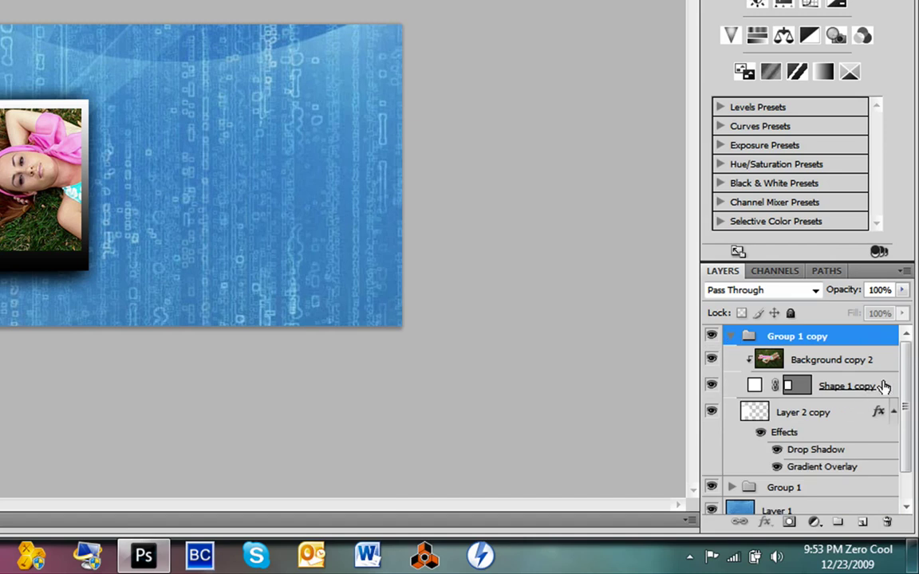
pyautogui.click(883, 386)
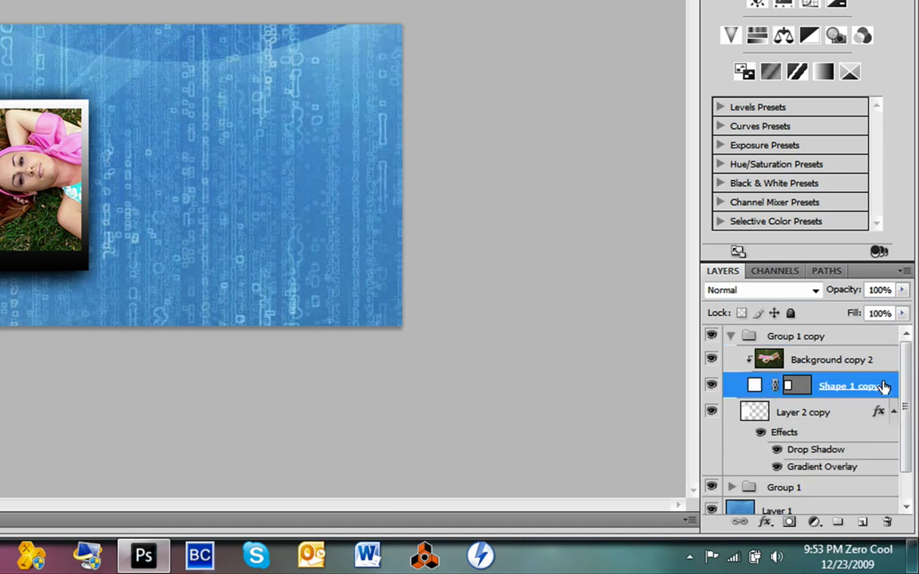
pyautogui.keyDown('shift'); pyautogui.click(840, 413); pyautogui.keyUp('shift')
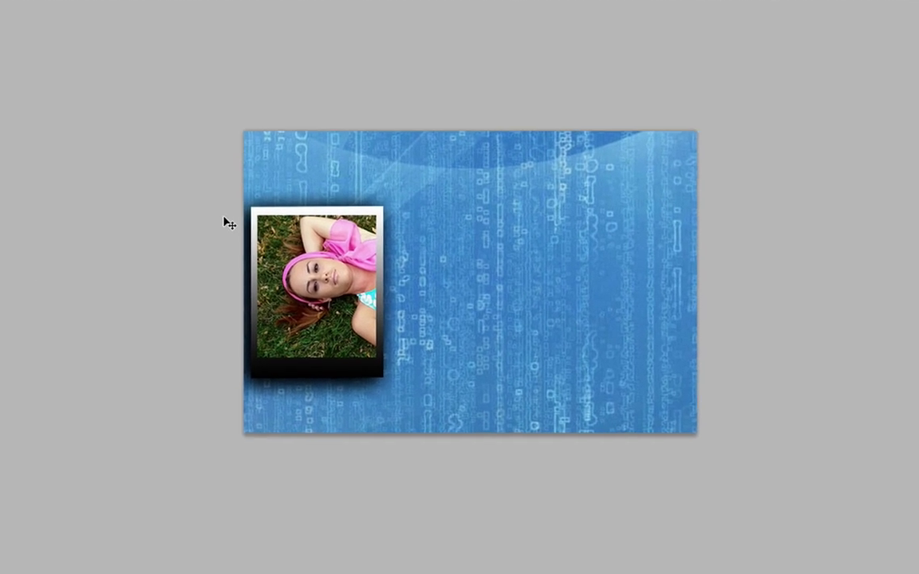
pyautogui.moveTo(348, 285); pyautogui.dragTo(436, 290)
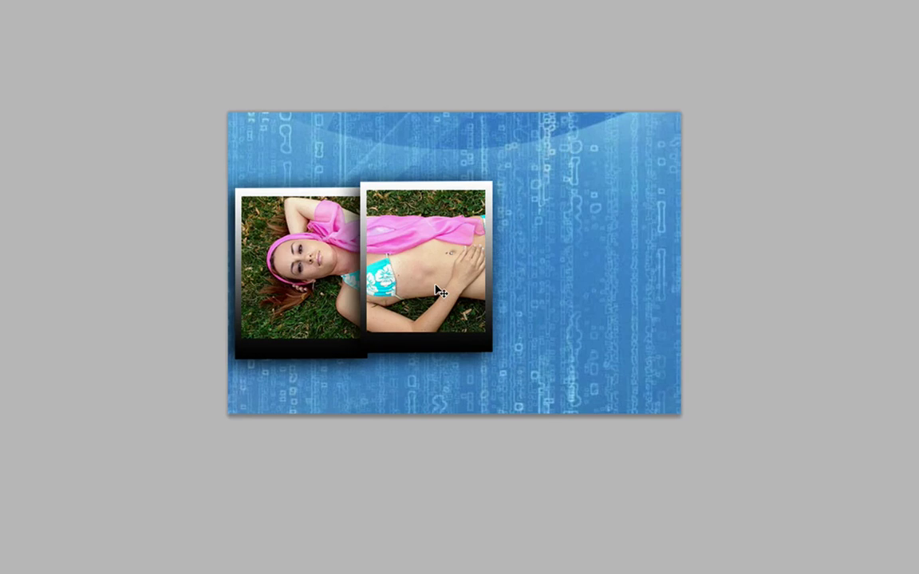
# Rotate the torso frame to landscape with a slight clockwise tilt, position it overlapping the first frame, and apply the transformation
pyautogui.hotkey('ctrl', 't')
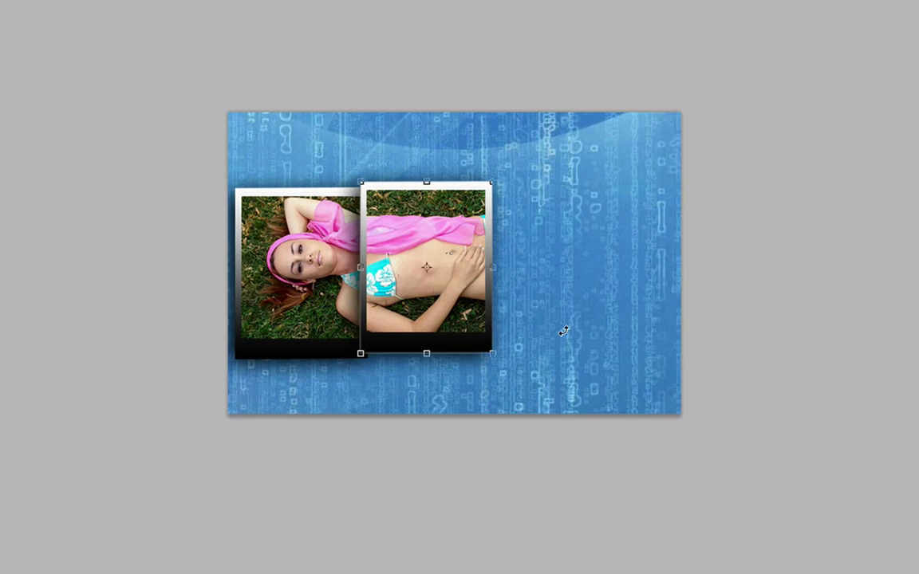
pyautogui.moveTo(582, 281); pyautogui.dragTo(482, 137)
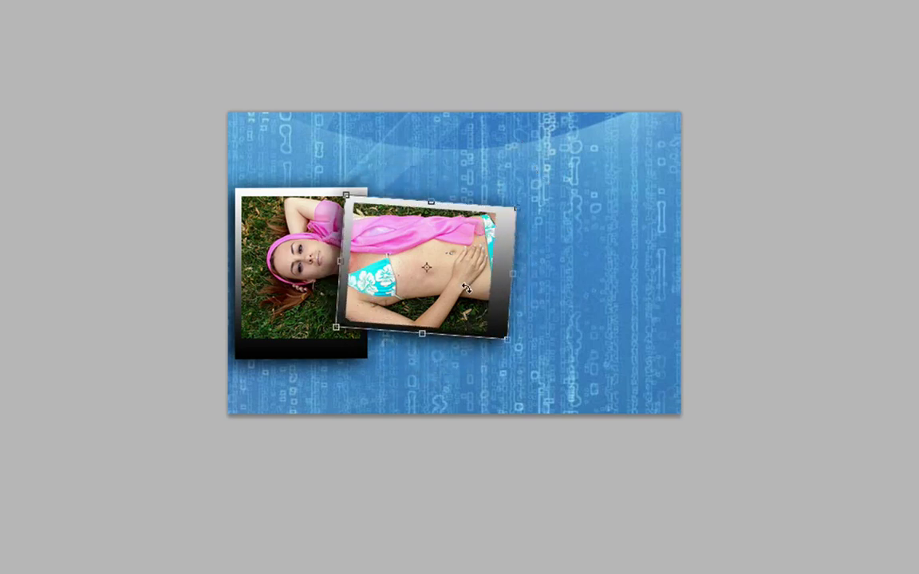
pyautogui.moveTo(476, 308); pyautogui.dragTo(484, 309)
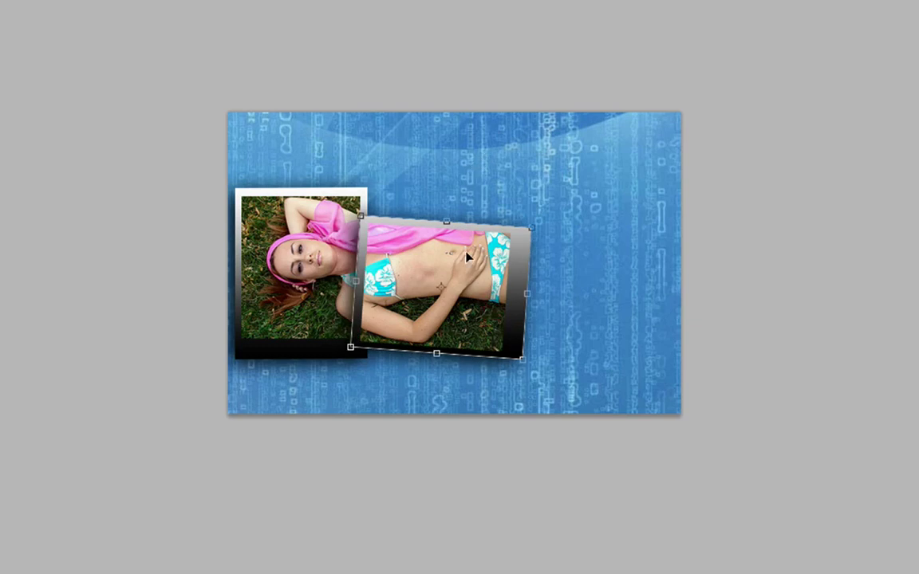
pyautogui.moveTo(467, 256); pyautogui.dragTo(469, 249)
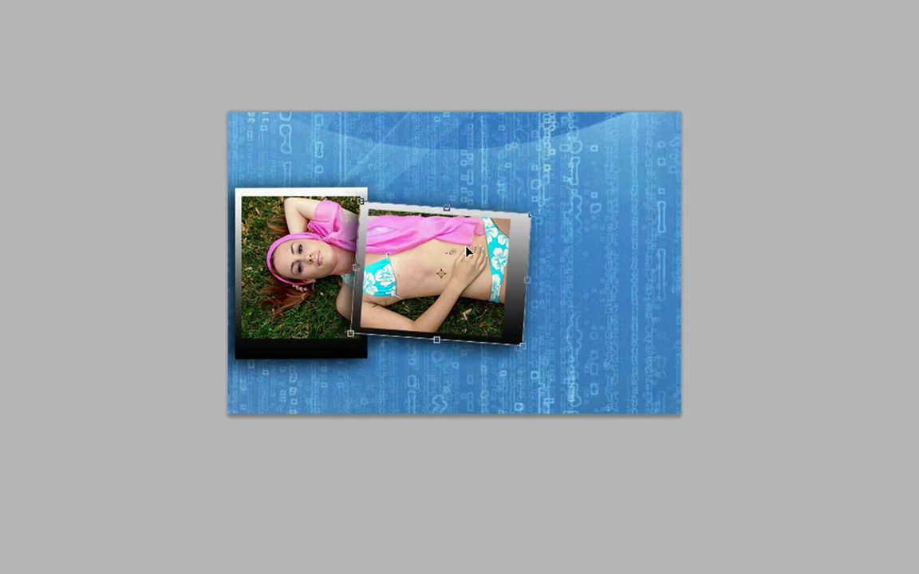
pyautogui.moveTo(610, 334); pyautogui.dragTo(614, 357)
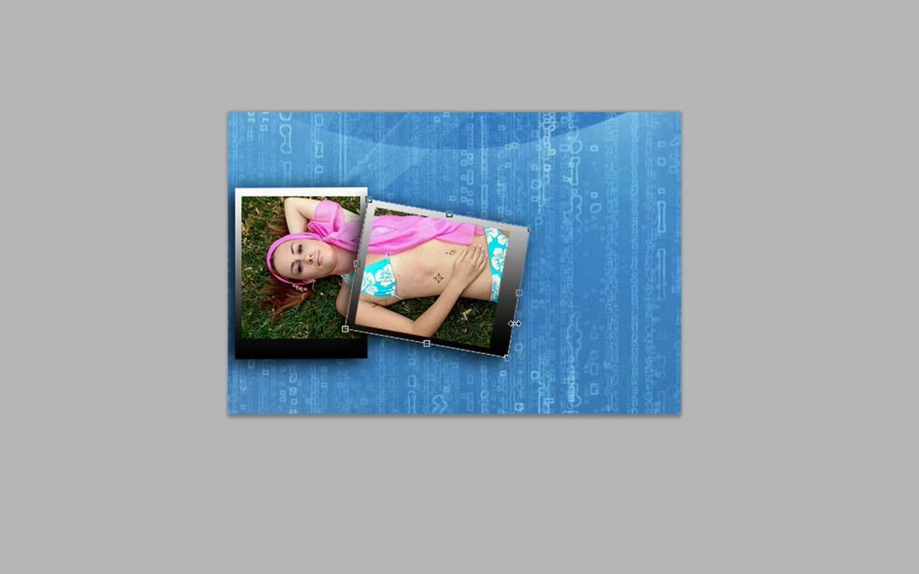
pyautogui.moveTo(522, 323); pyautogui.dragTo(519, 326)
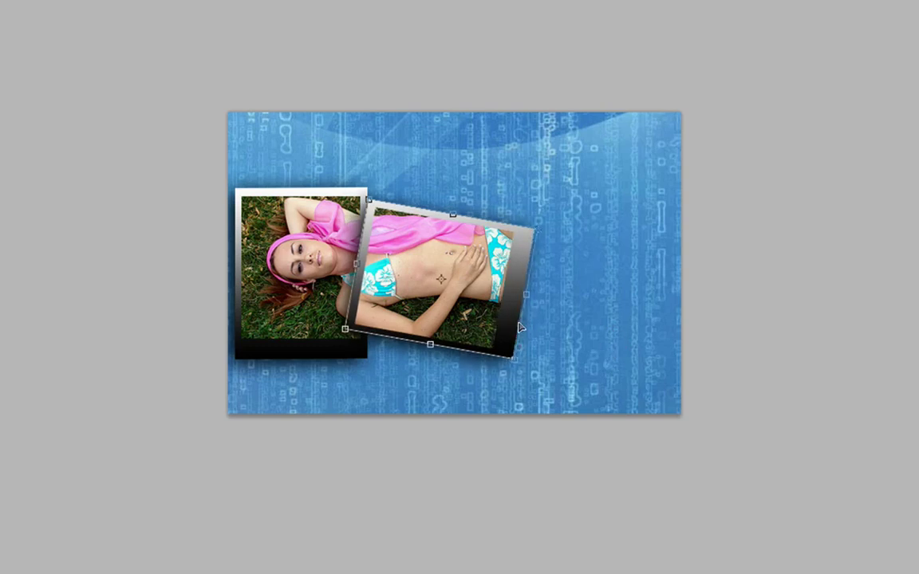
pyautogui.hotkey('ctrl', 'z')
pyautogui.moveTo(465, 317); pyautogui.dragTo(456, 318)
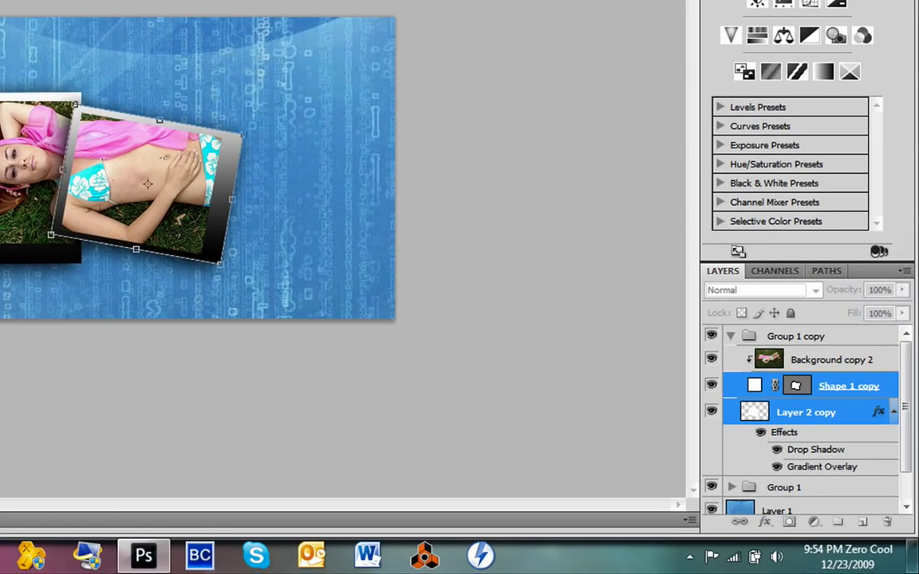
pyautogui.click(163, 66)
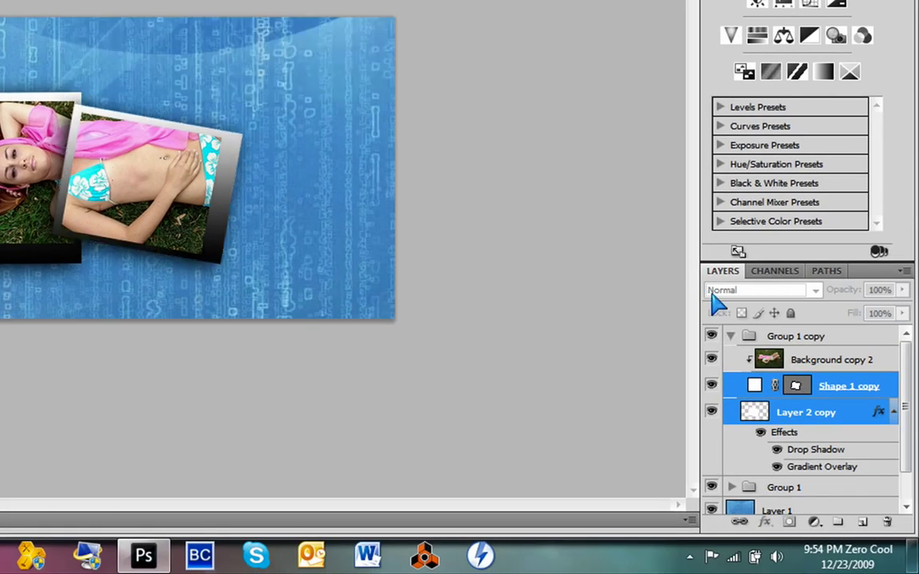
# Duplicate Group 1 copy and move the duplicate's shape and frame layers together onto the woman's legs
pyautogui.click(732, 338)
pyautogui.moveTo(796, 342); pyautogui.dragTo(865, 523)
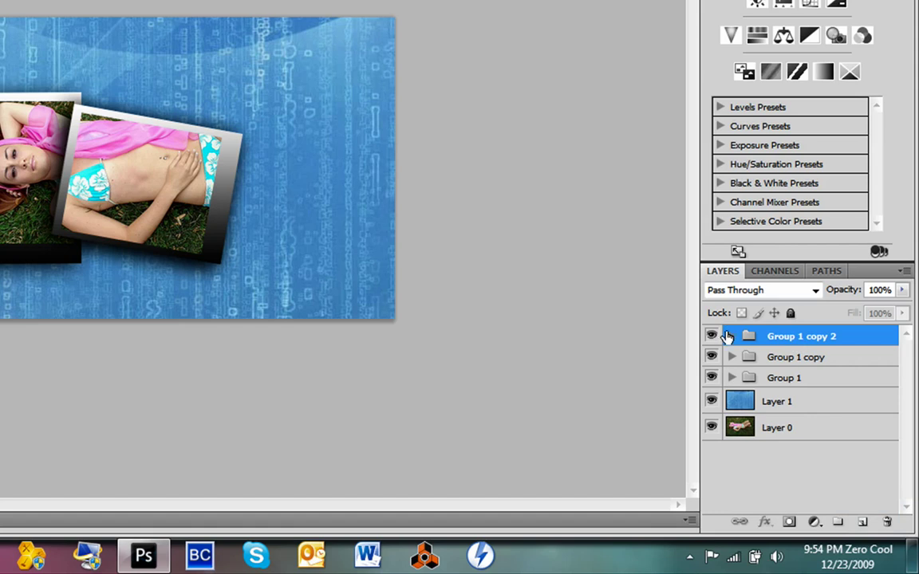
pyautogui.click(732, 337)
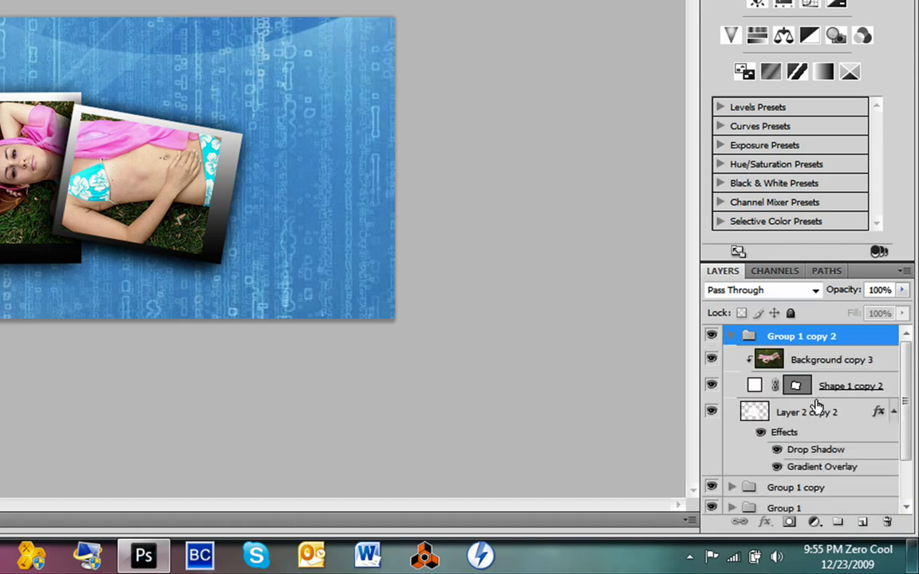
pyautogui.click(885, 386)
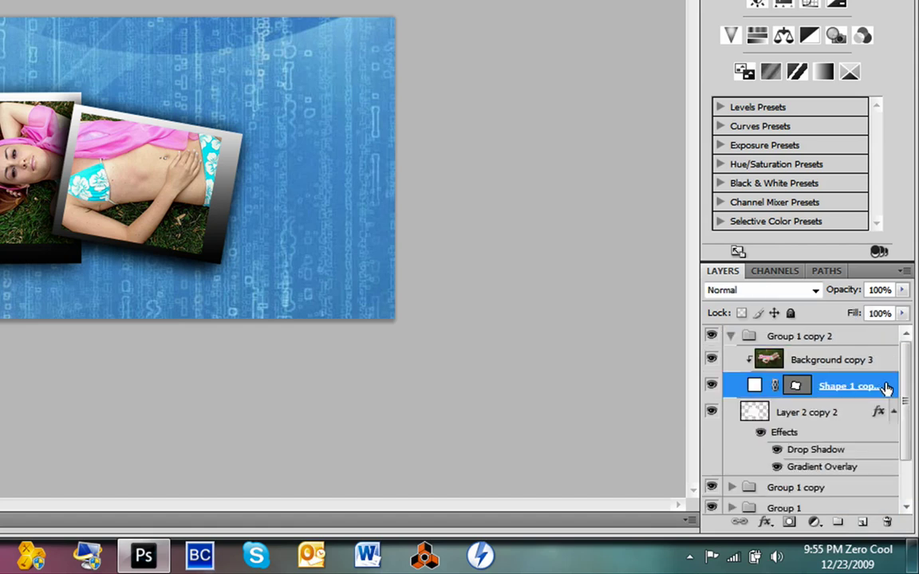
pyautogui.keyDown('shift'); pyautogui.click(845, 414); pyautogui.keyUp('shift')
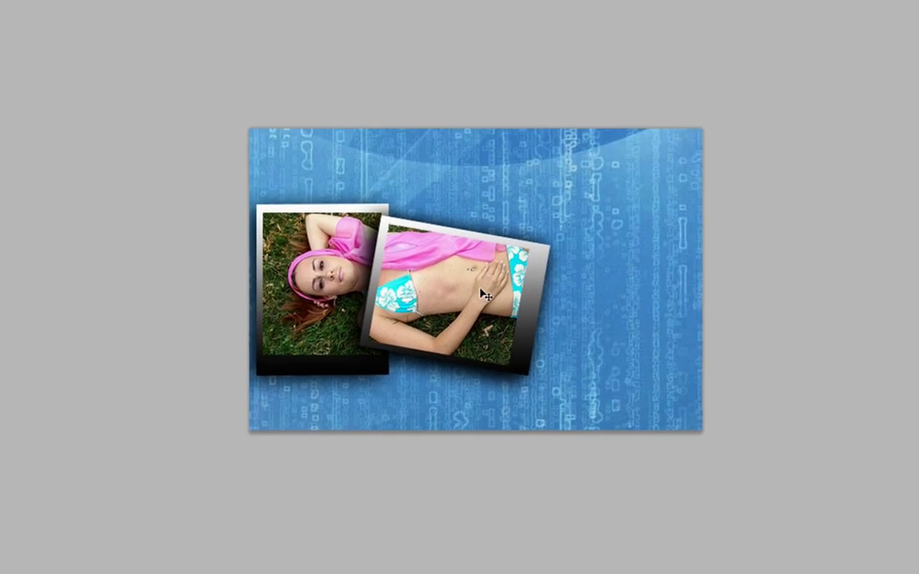
pyautogui.moveTo(483, 295); pyautogui.dragTo(602, 288)
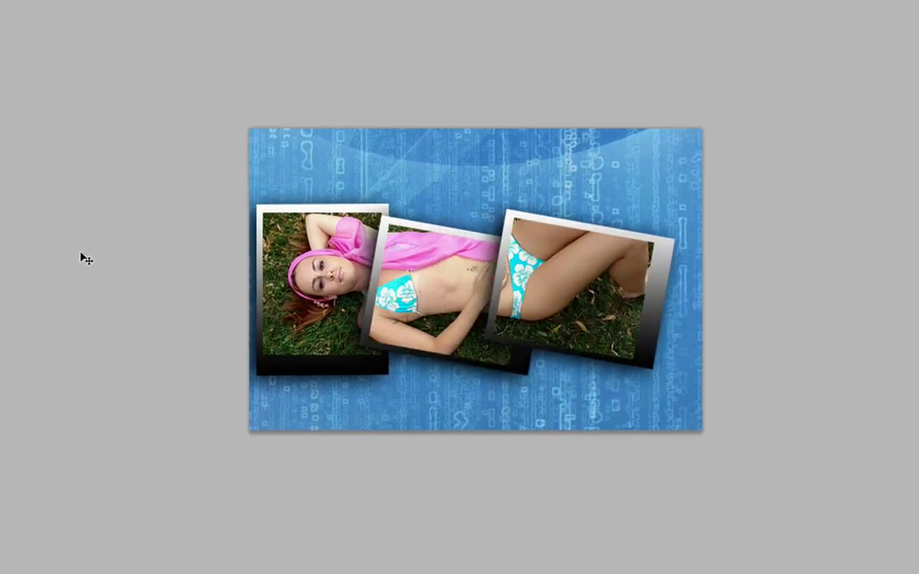
# Rotate the legs frame to a steep clockwise tilt, stretch and position it to include the feet, and apply the transformation
pyautogui.hotkey('ctrl', 't')
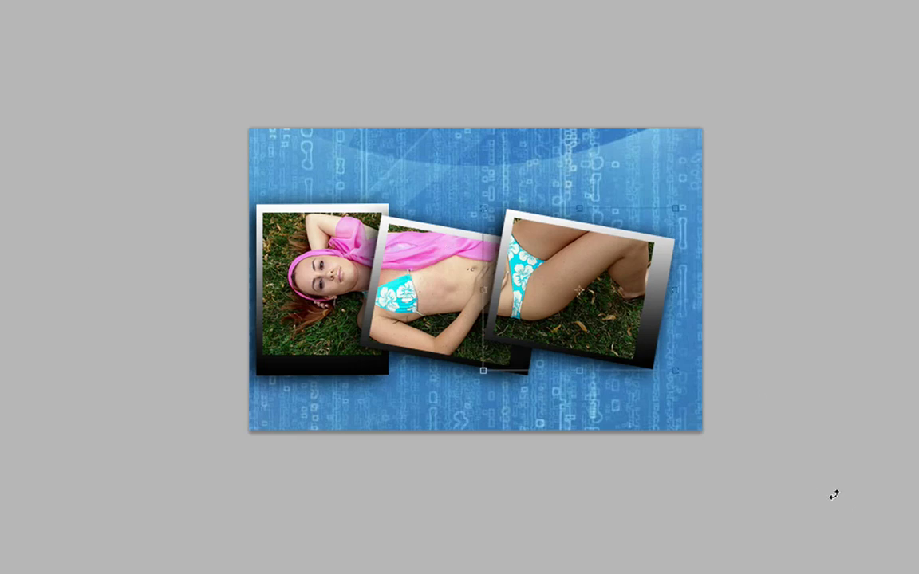
pyautogui.moveTo(524, 519); pyautogui.dragTo(456, 506)
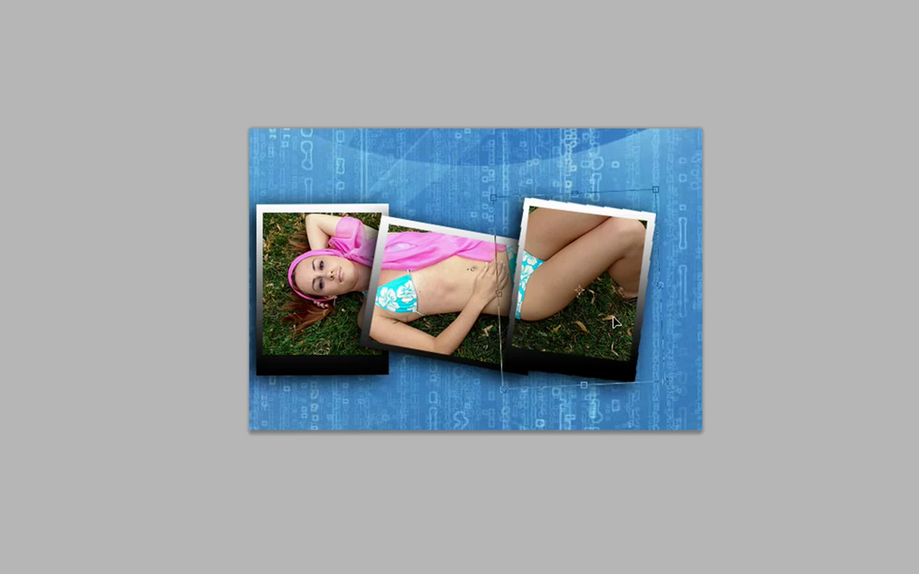
pyautogui.moveTo(614, 322); pyautogui.dragTo(618, 293)
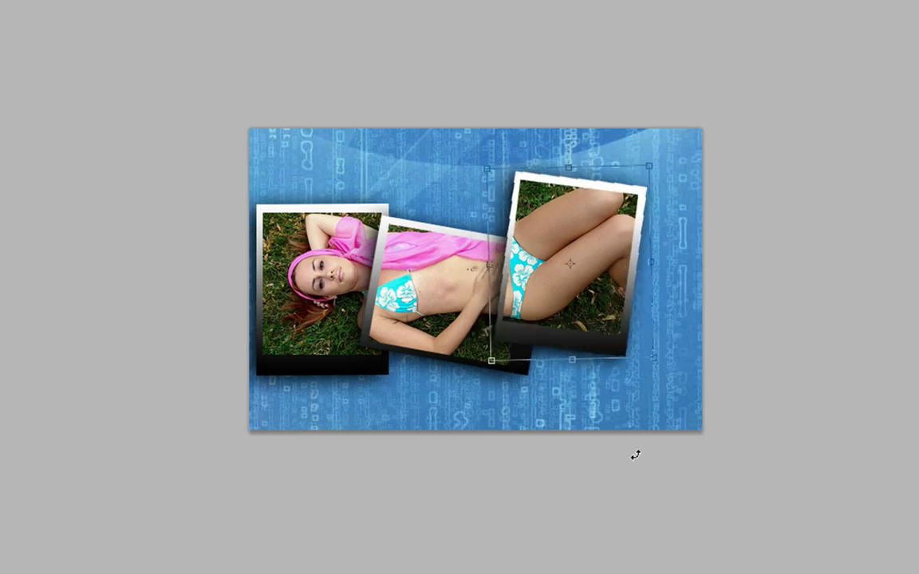
pyautogui.moveTo(636, 456); pyautogui.dragTo(542, 442)
pyautogui.moveTo(561, 317); pyautogui.dragTo(574, 313)
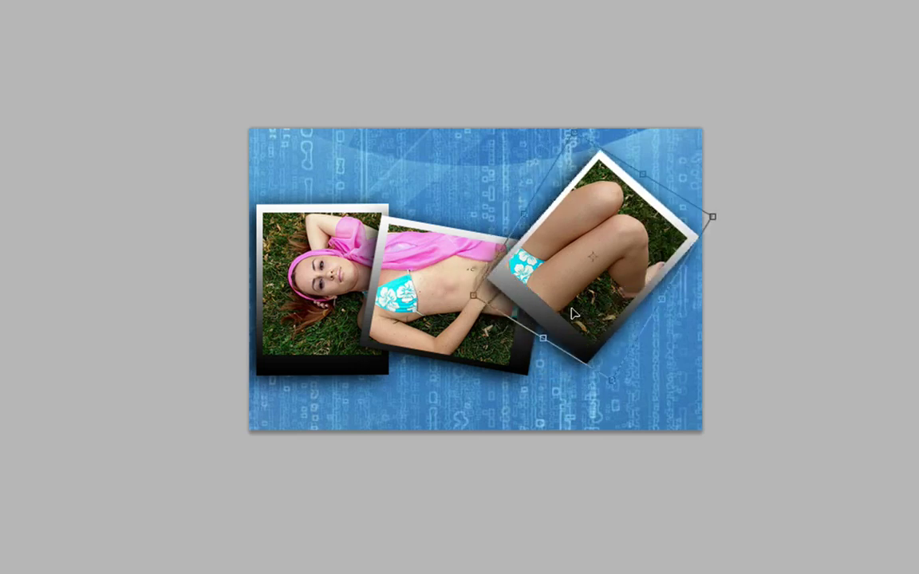
pyautogui.moveTo(516, 213); pyautogui.dragTo(495, 195)
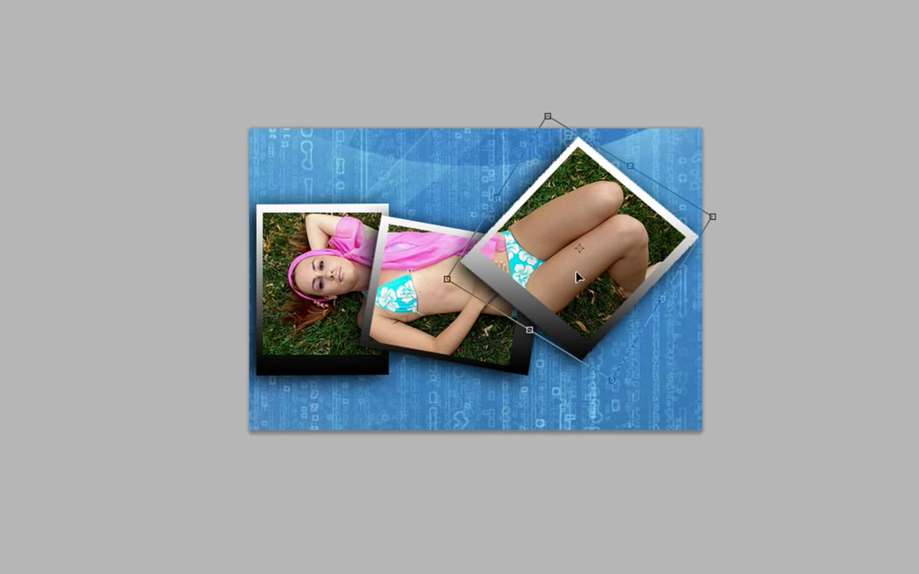
pyautogui.moveTo(664, 305); pyautogui.dragTo(677, 311)
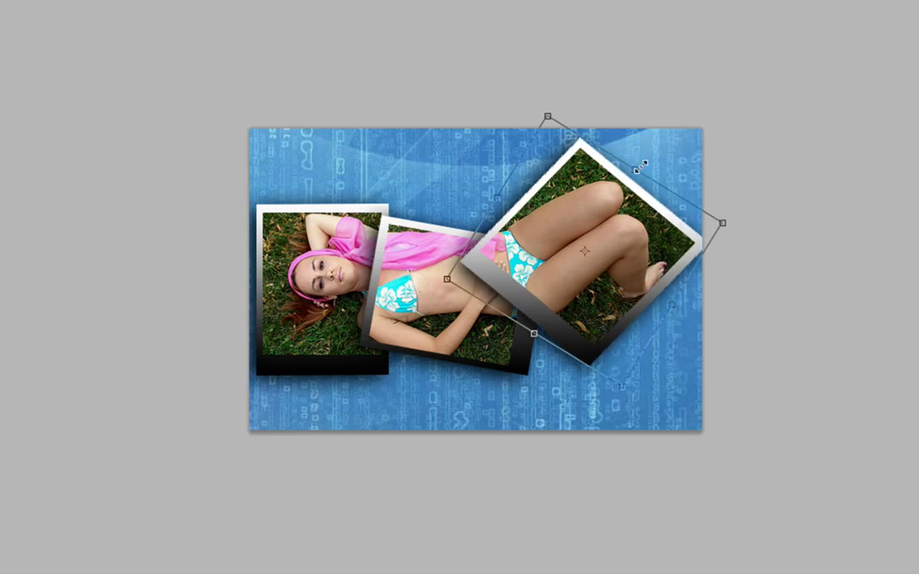
pyautogui.moveTo(640, 168); pyautogui.dragTo(639, 177)
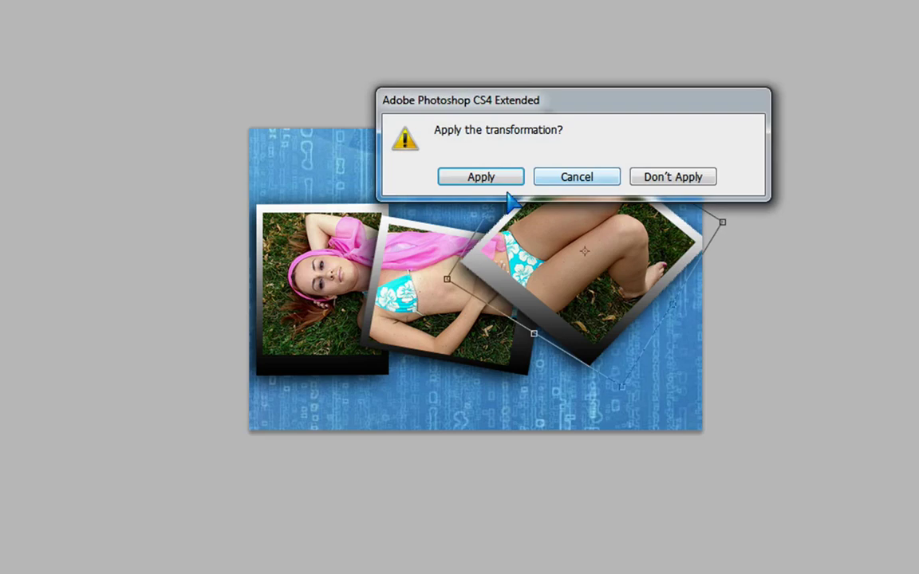
pyautogui.click(488, 177)
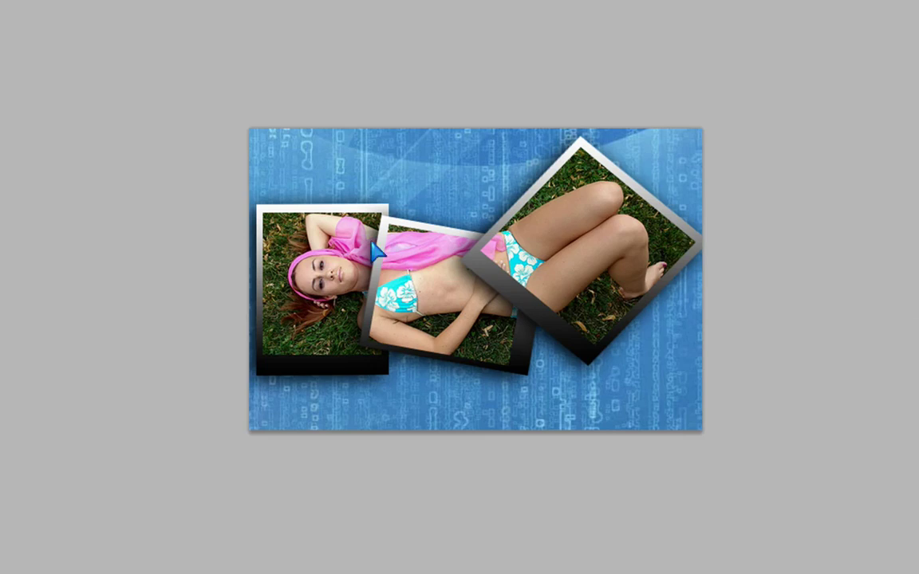
# Rotate the legs frame to a slight counter-clockwise tilt with its wide border beside the feet, reposition and stretch it slightly, and apply the transformation
pyautogui.hotkey('ctrl', 't')
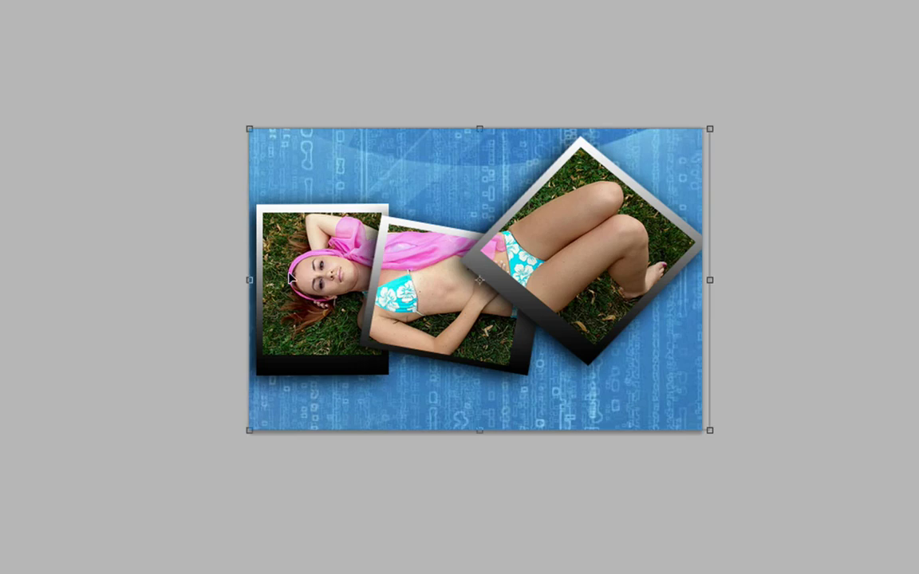
pyautogui.press('Return')
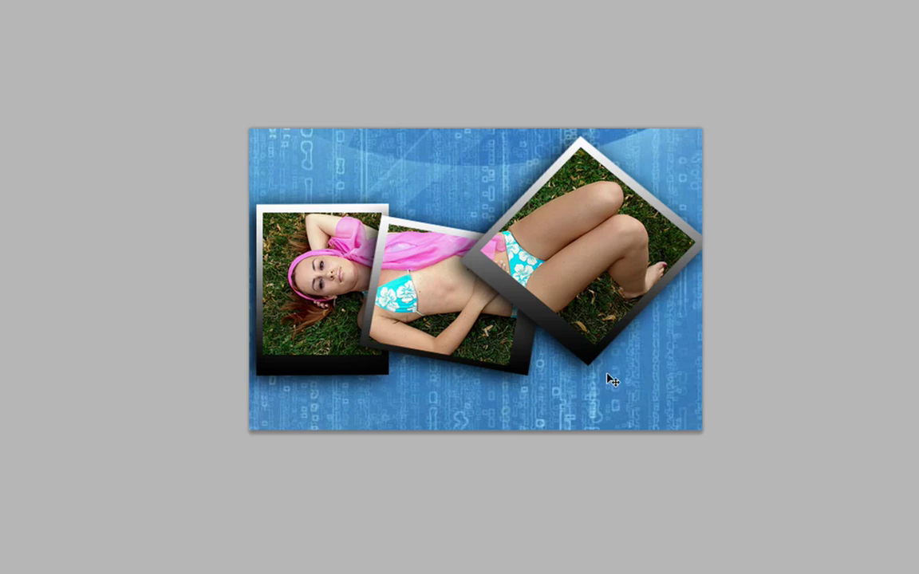
pyautogui.hotkey('ctrl', 't')
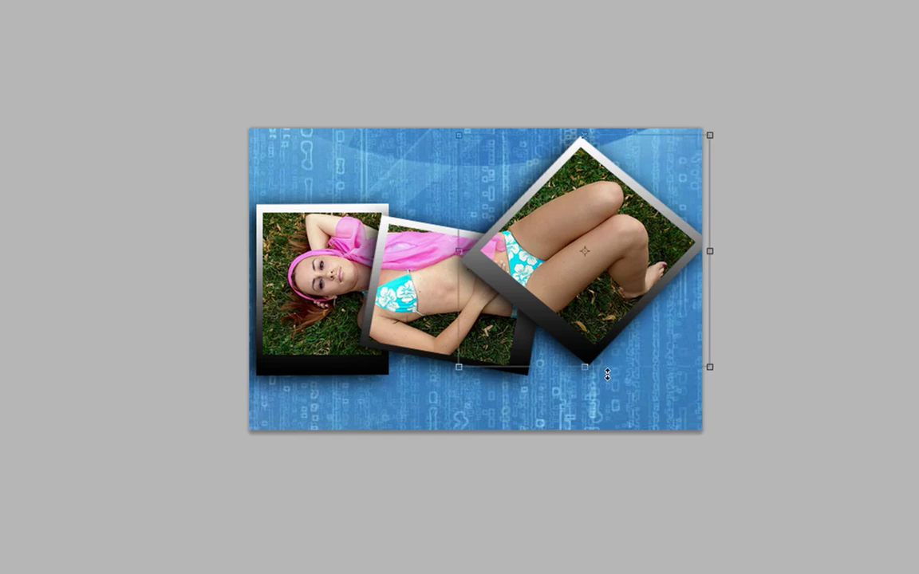
pyautogui.moveTo(759, 418); pyautogui.dragTo(630, 106)
pyautogui.moveTo(575, 291)
pyautogui.mouseDown()
pyautogui.moveTo(583, 291)
pyautogui.moveTo(570, 297)
pyautogui.mouseUp()
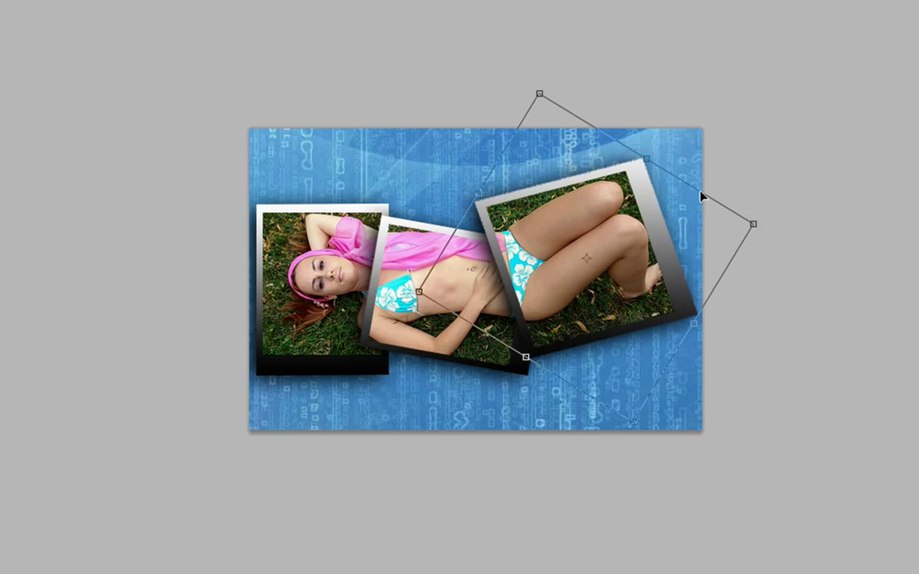
pyautogui.moveTo(654, 151); pyautogui.dragTo(665, 153)
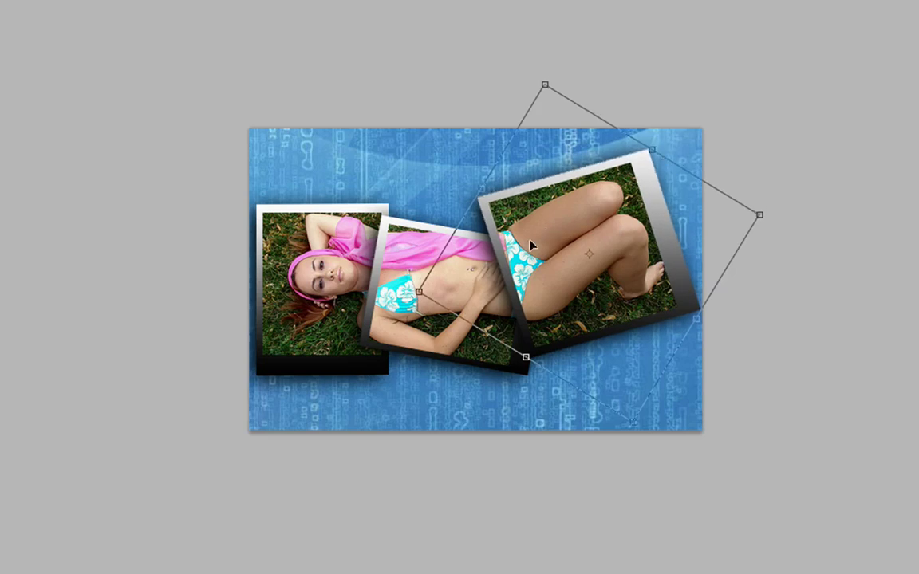
pyautogui.click(24, 39)
pyautogui.click(466, 176)
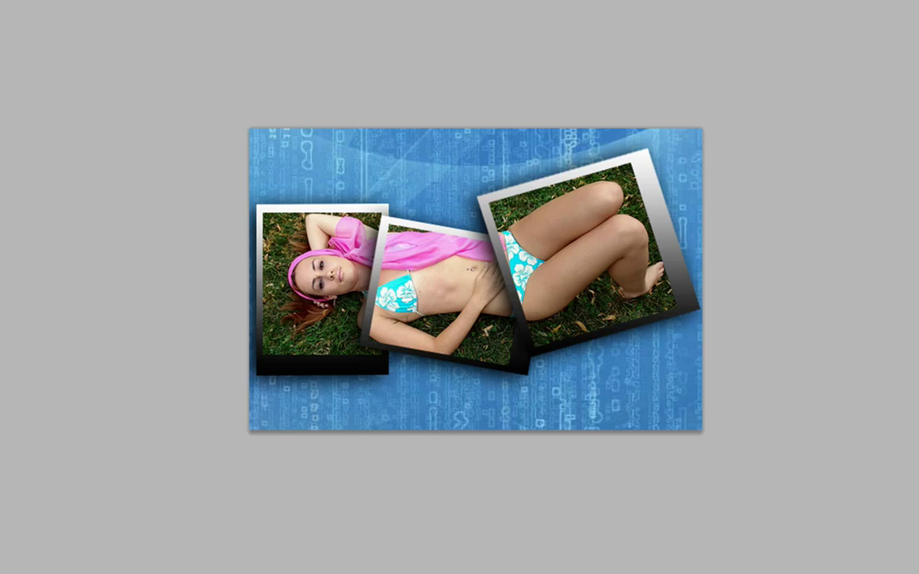
# Stretch the torso frame slightly upward and apply the transformation
pyautogui.hotkey('ctrl', 't')
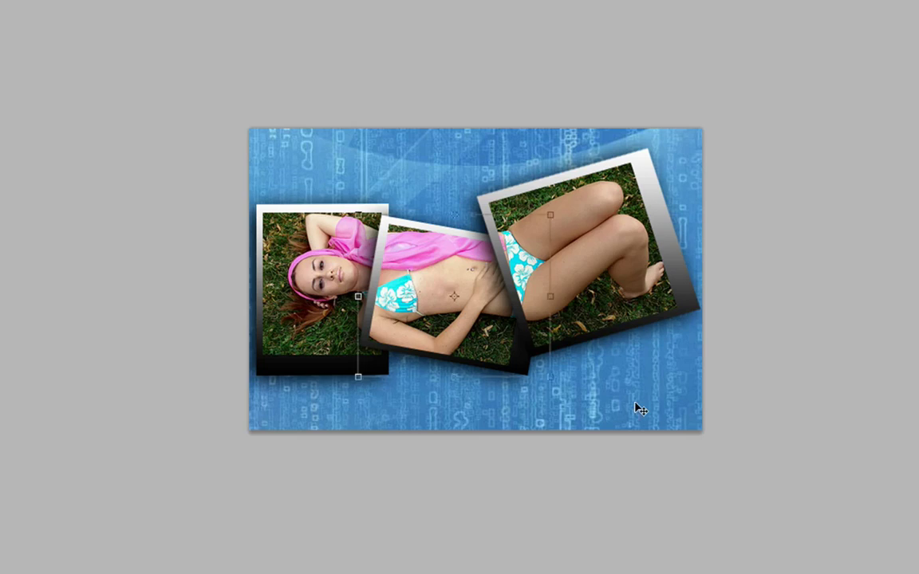
pyautogui.moveTo(455, 216)
pyautogui.mouseDown()
pyautogui.moveTo(457, 193)
pyautogui.moveTo(454, 204)
pyautogui.mouseUp()
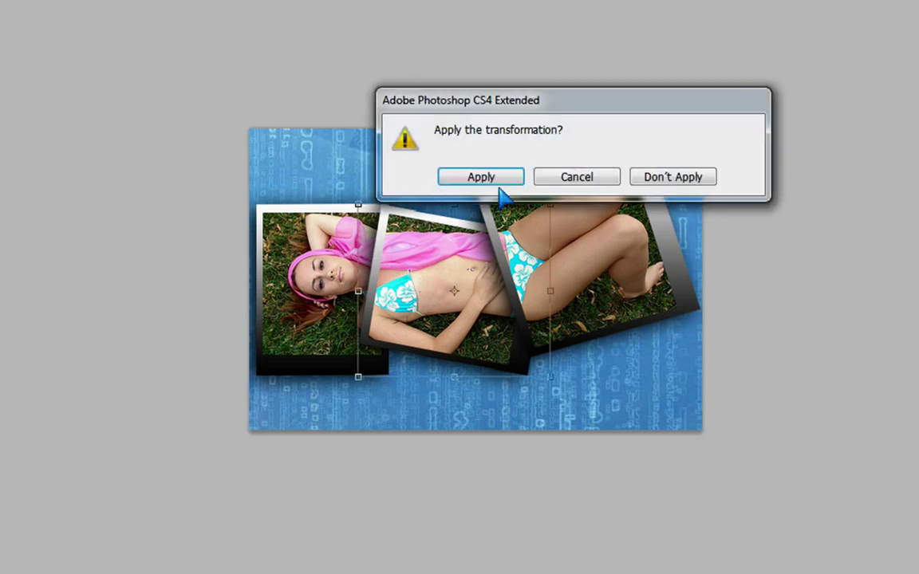
pyautogui.click(493, 182)
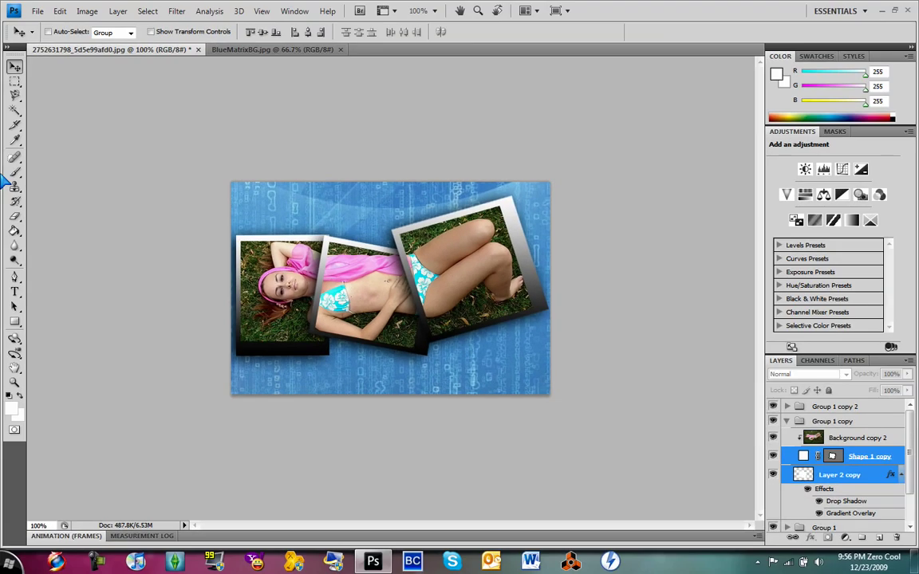